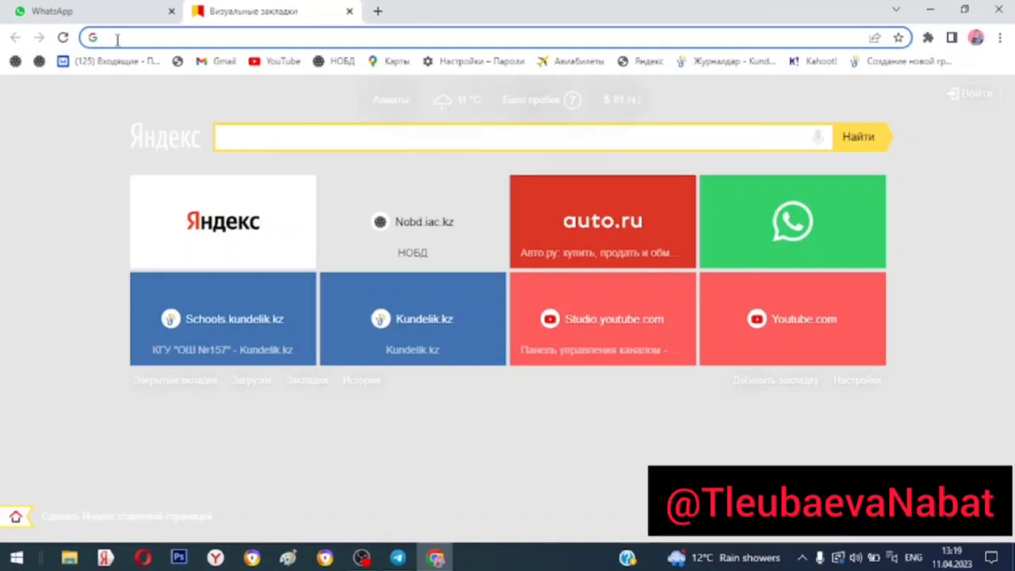
# Search the web for "flip pdf professional download" and open FlipBuilder's Flip PDF Professional For Windows download page.
pyautogui.write('f')
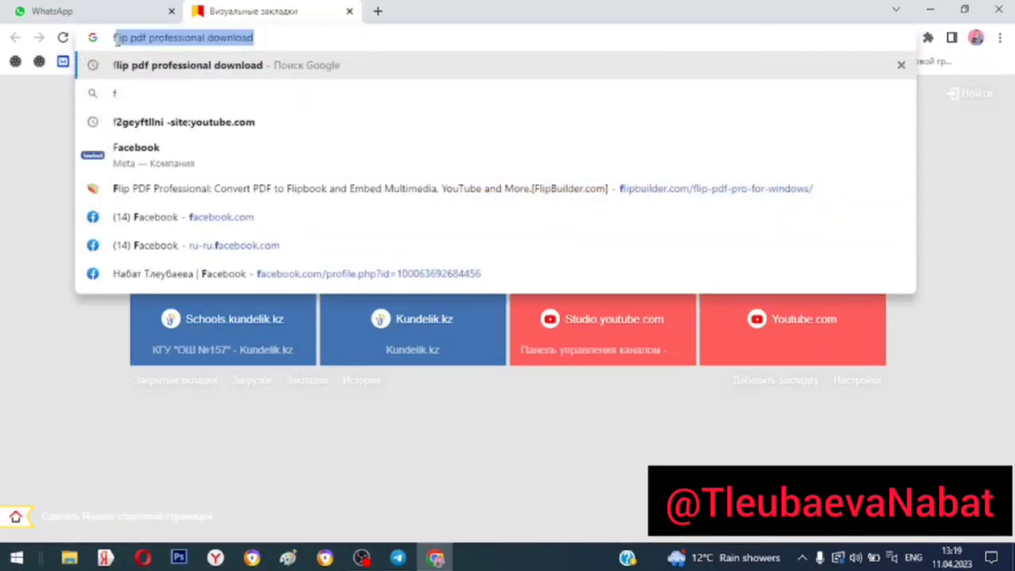
pyautogui.click(178, 71)
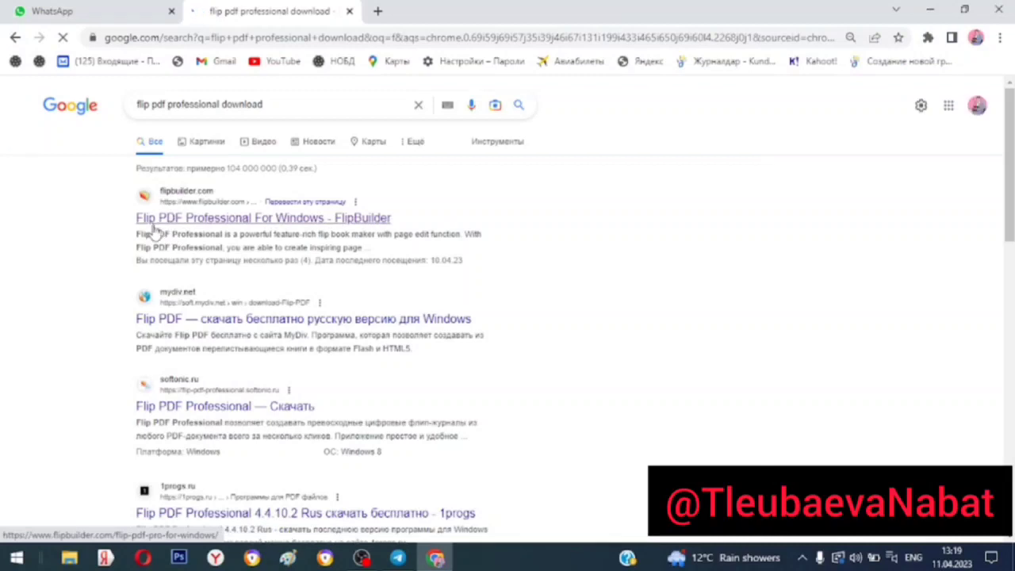
pyautogui.click(272, 225)
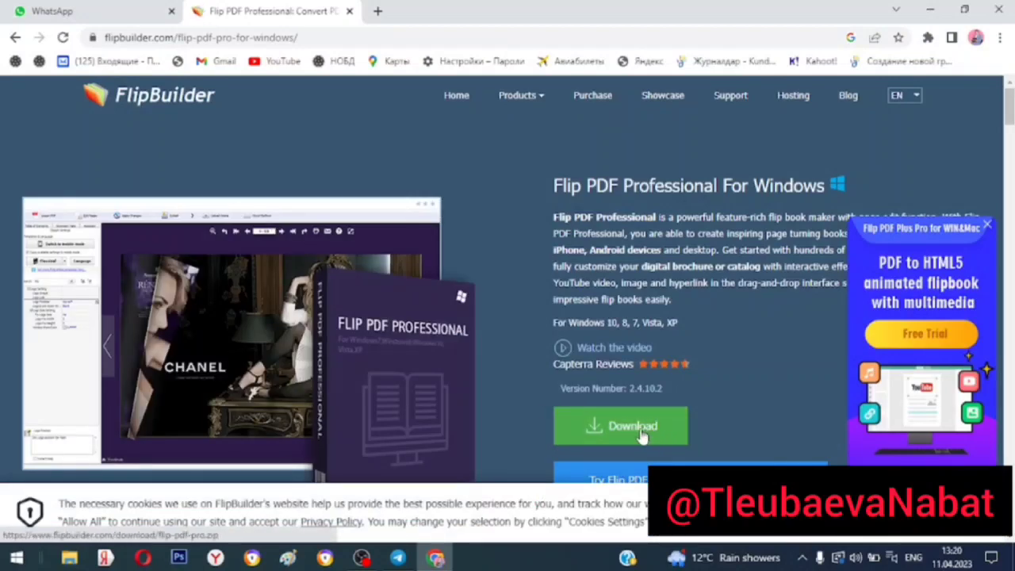
pyautogui.click(644, 429)
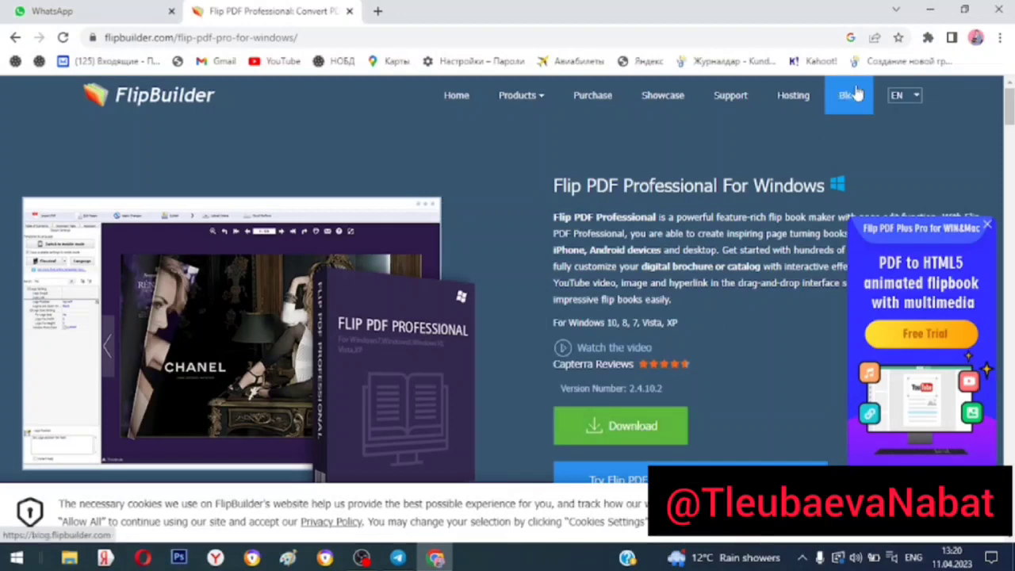
pyautogui.click(930, 12)
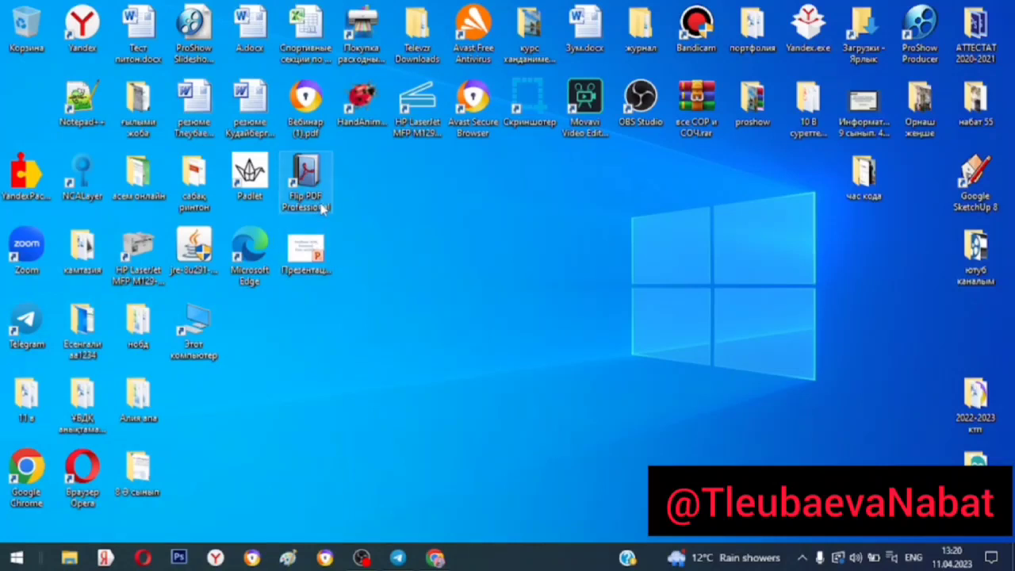
# Open the Презентация1.pptx presentation from the desktop, dismissing the Office activation wizard, and look through its slides.
pyautogui.click(310, 252)
pyautogui.doubleClick(310, 252)
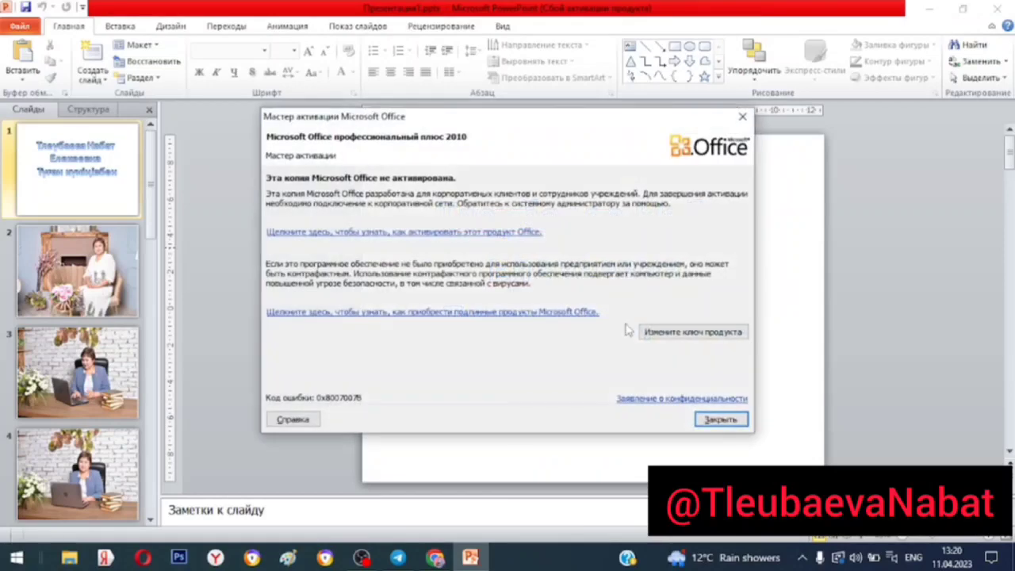
pyautogui.click(716, 419)
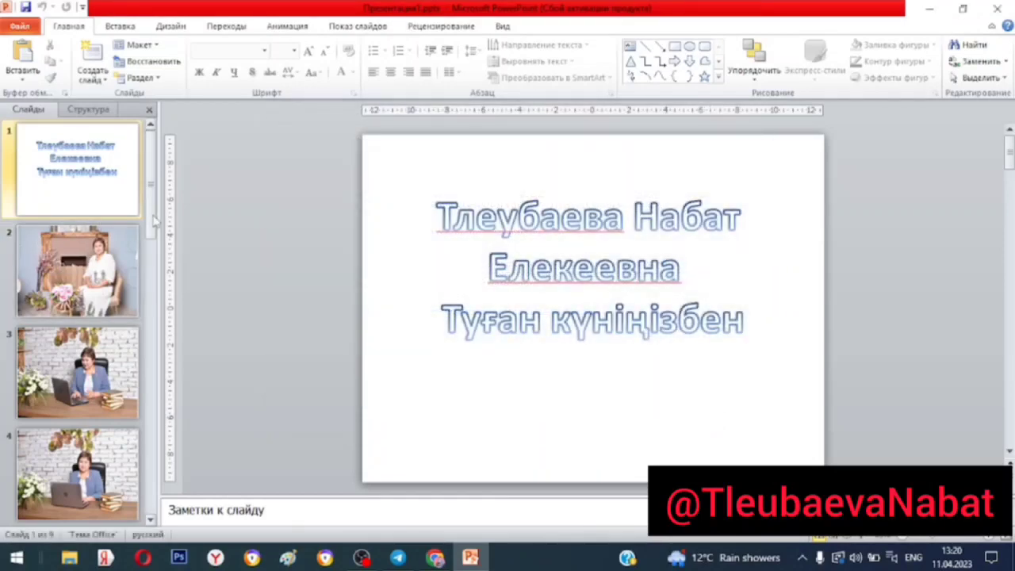
pyautogui.scroll(-4, 78, 216)
pyautogui.scroll(-1, 86, 278)
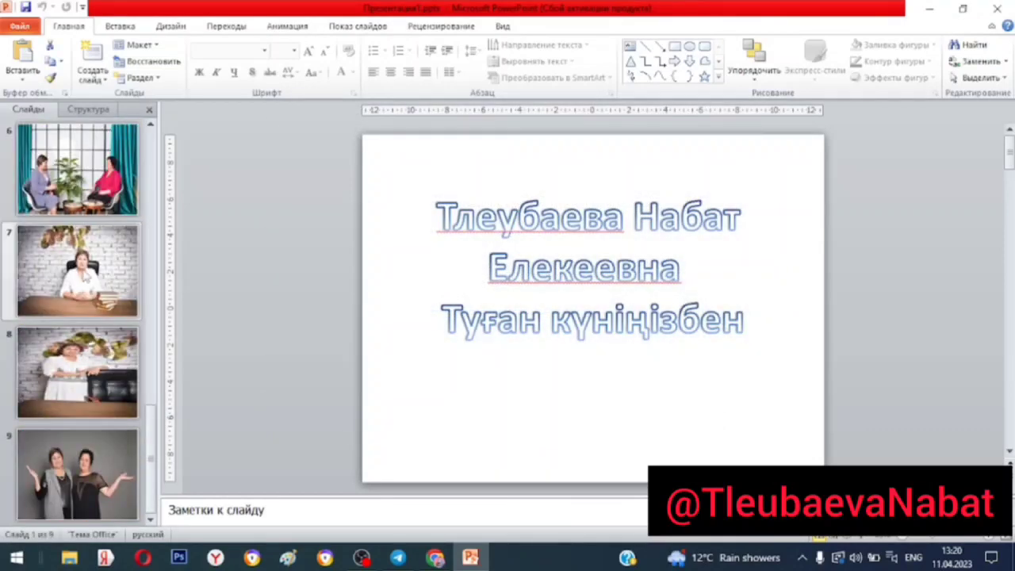
pyautogui.scroll(5, 103, 341)
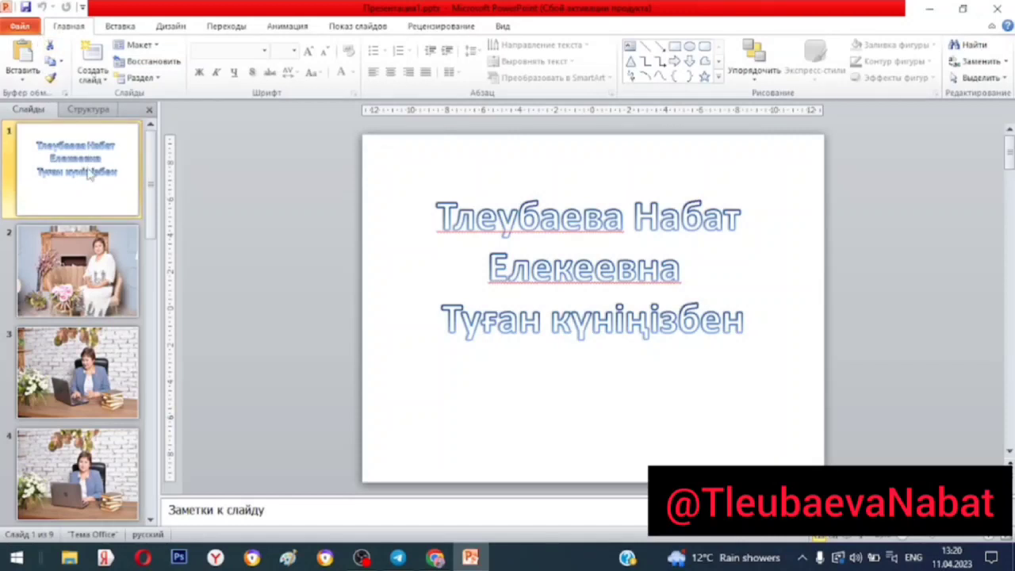
# Change the slide orientation of the presentation to portrait (Книжная).
pyautogui.click(171, 26)
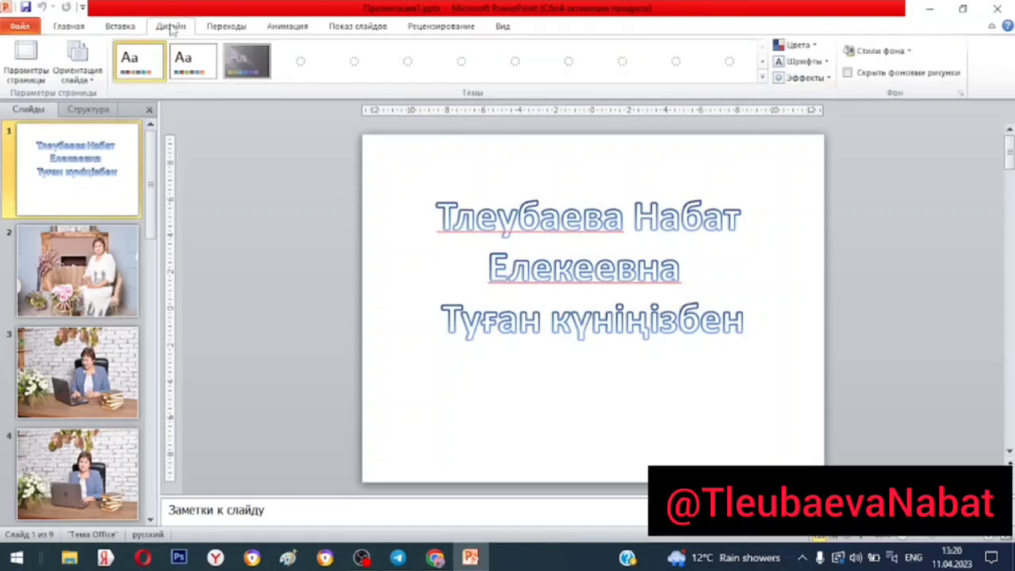
pyautogui.click(97, 80)
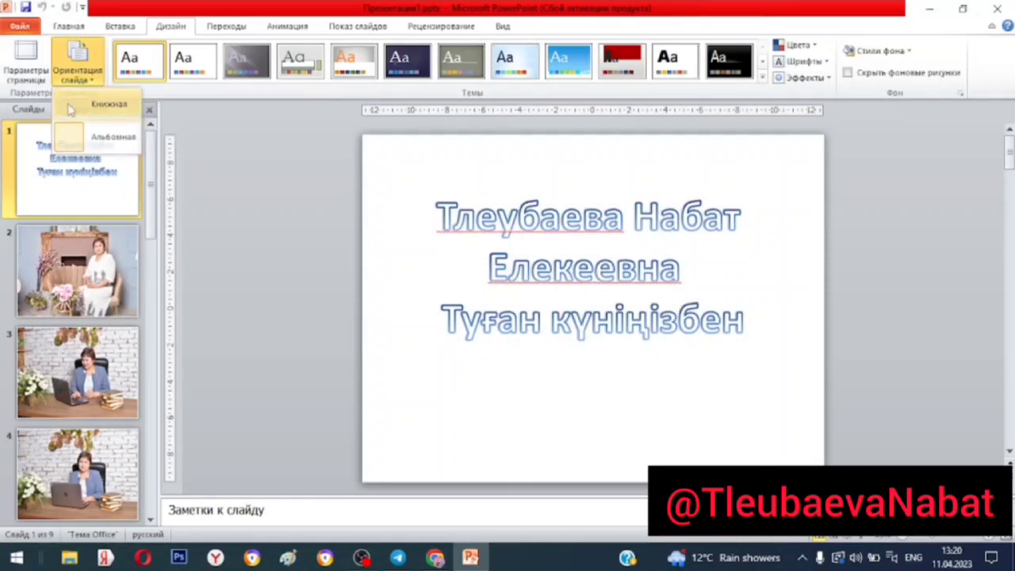
pyautogui.click(71, 106)
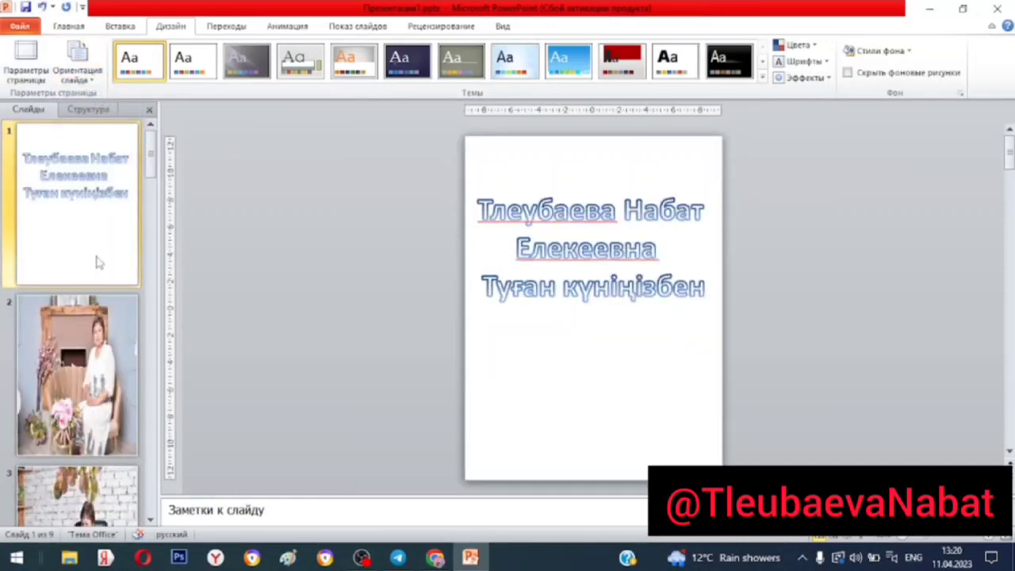
# Save the presentation to the desktop (Рабочий стол) as a standard-quality PDF named Презентация1.pdf.
pyautogui.click(22, 26)
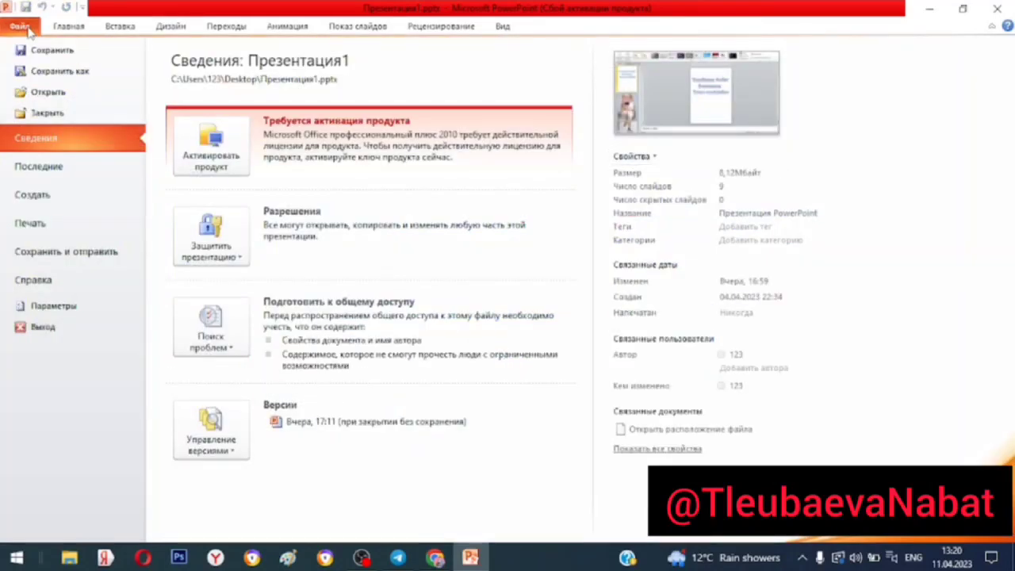
pyautogui.press('Escape')
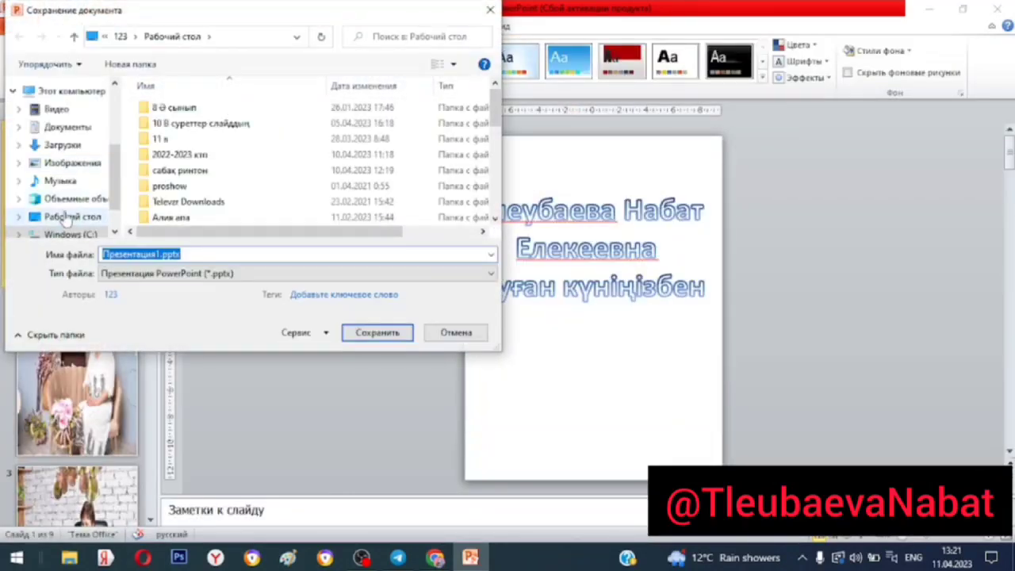
pyautogui.click(69, 217)
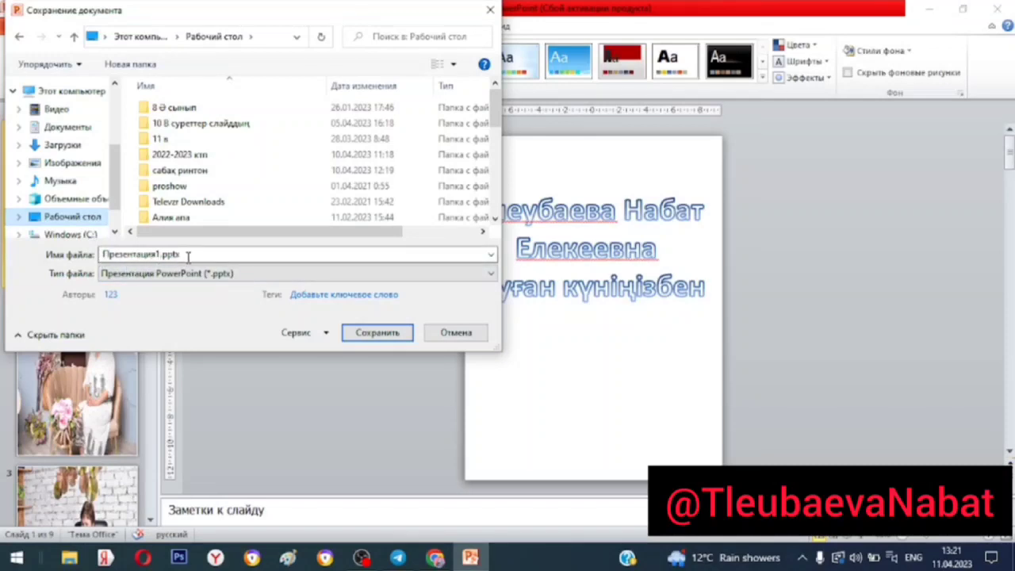
pyautogui.click(488, 275)
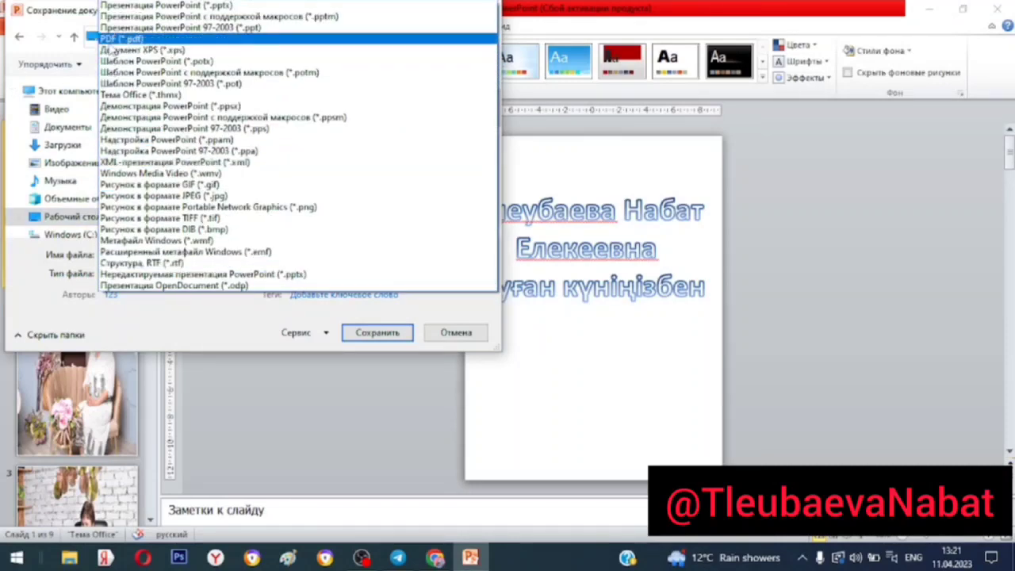
pyautogui.click(119, 39)
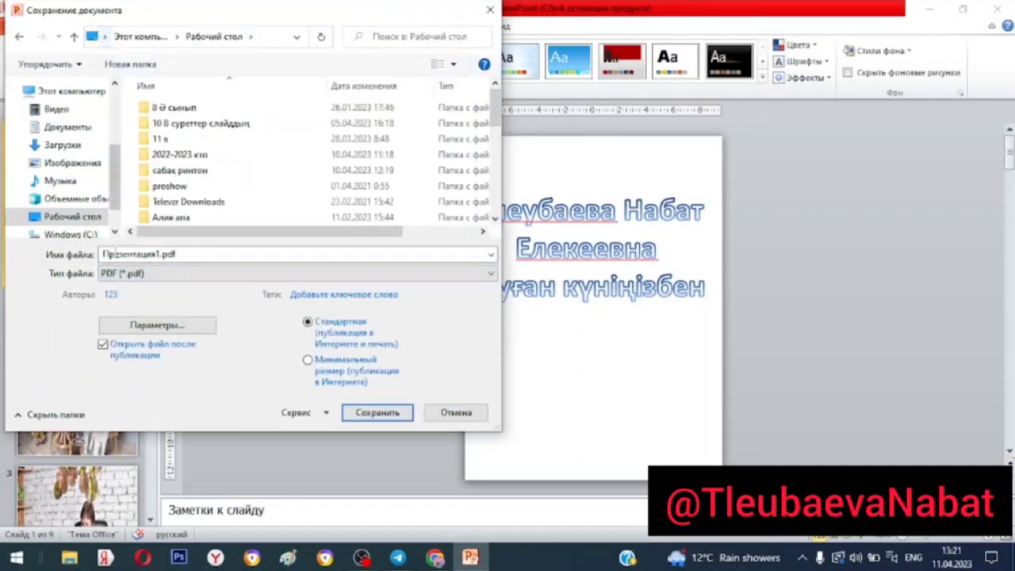
pyautogui.click(377, 414)
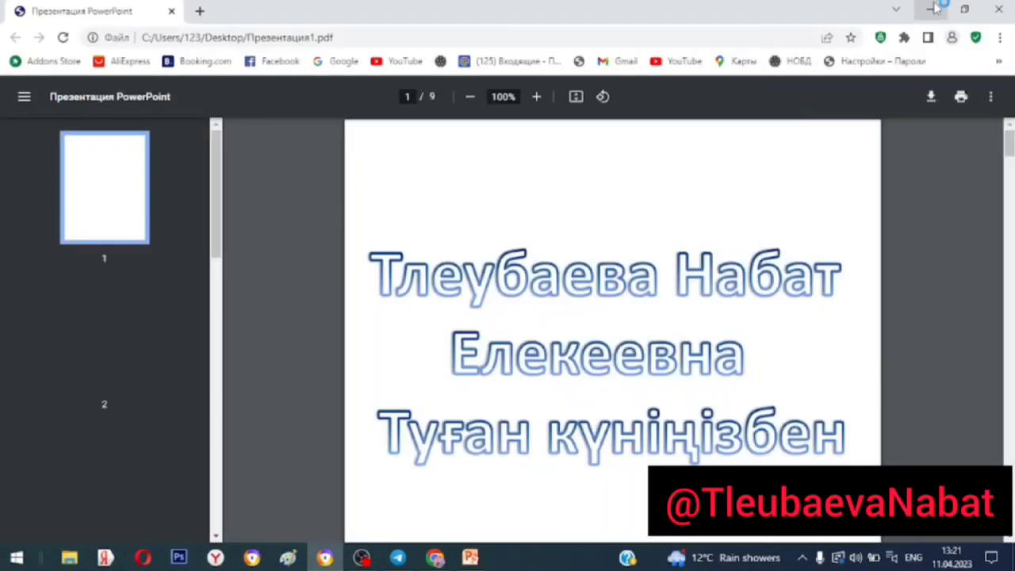
# Close the presentation without saving its changes and place the exported PDF below the presentation file on the desktop.
pyautogui.click(934, 8)
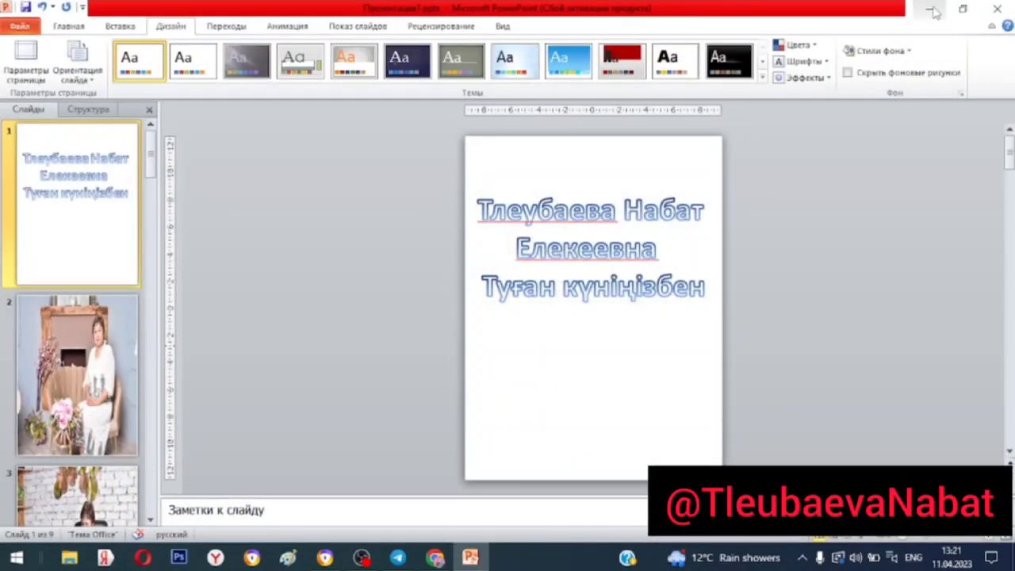
pyautogui.click(997, 8)
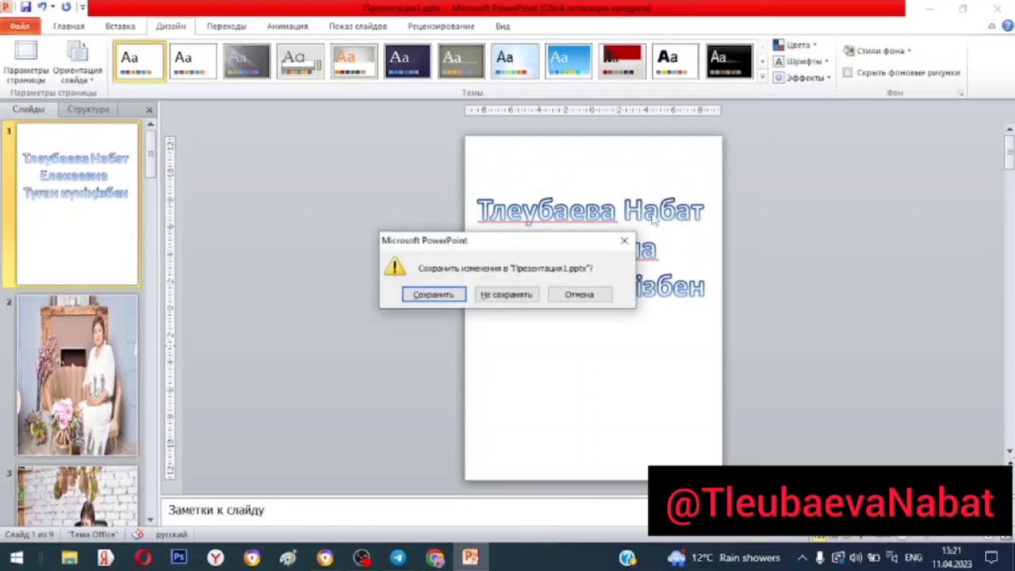
pyautogui.click(498, 299)
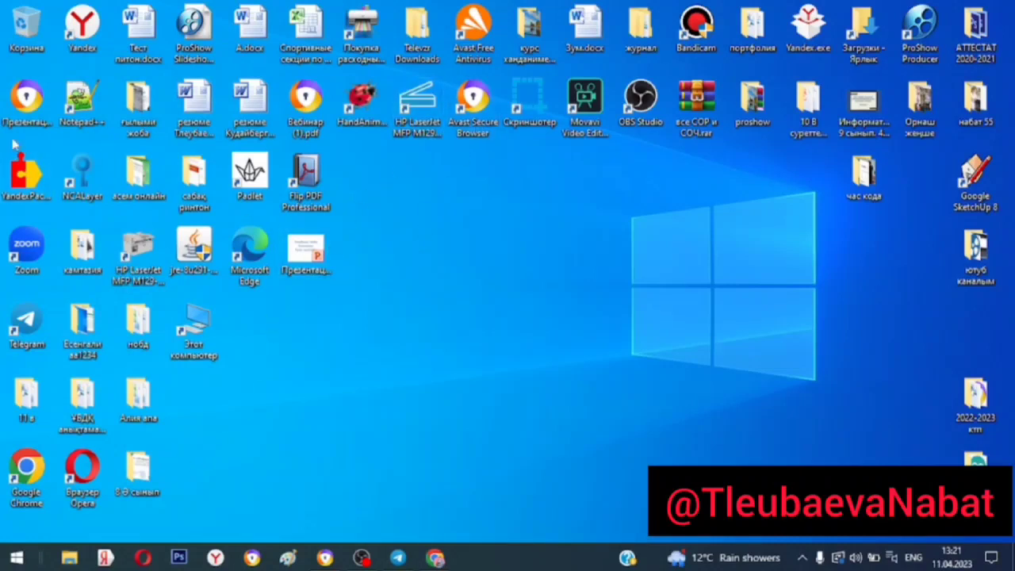
pyautogui.moveTo(22, 97); pyautogui.dragTo(304, 318)
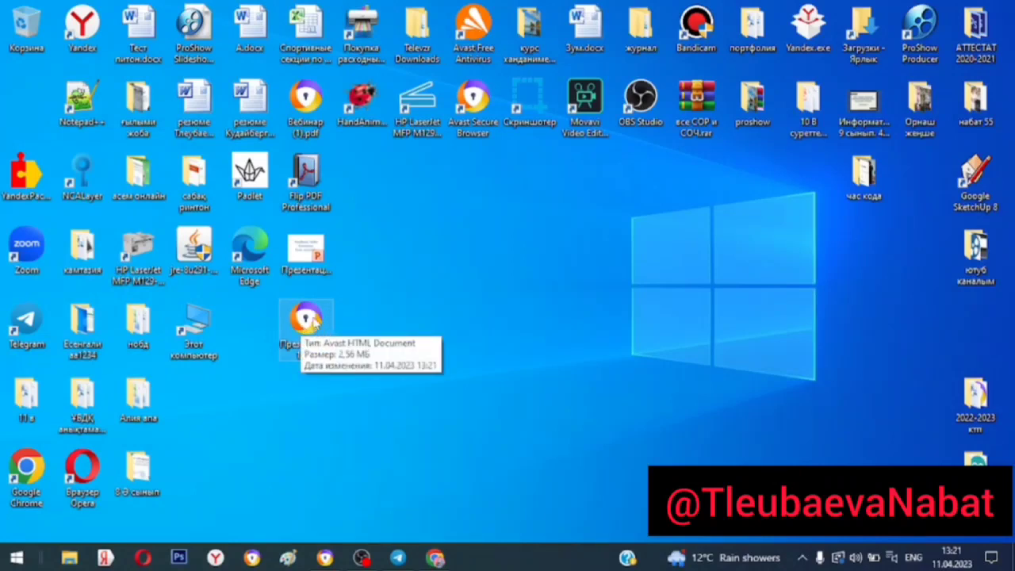
# Launch Flip PDF Professional from the desktop in trial mode, without entering a registration code.
pyautogui.click(309, 174)
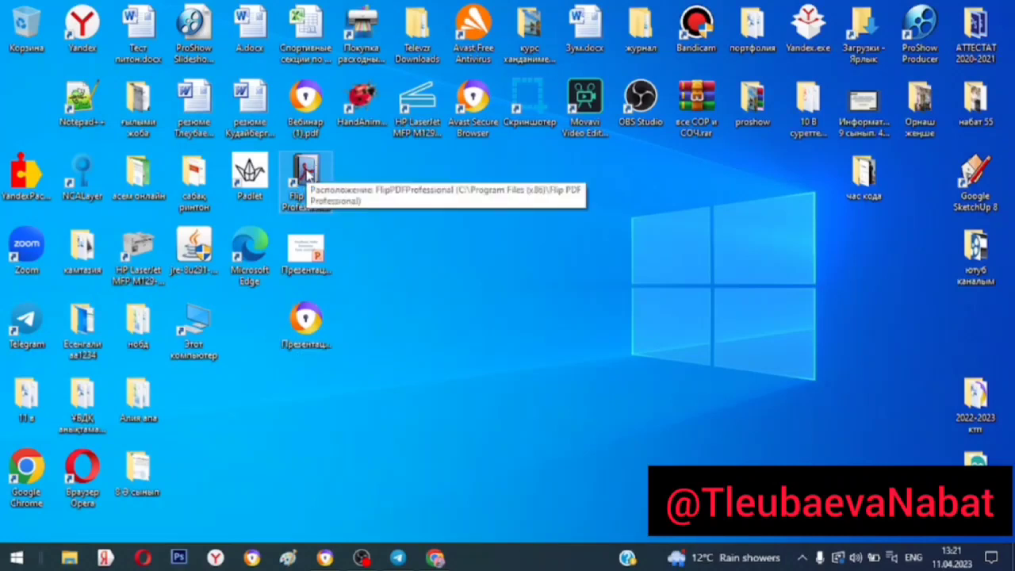
pyautogui.doubleClick(306, 172)
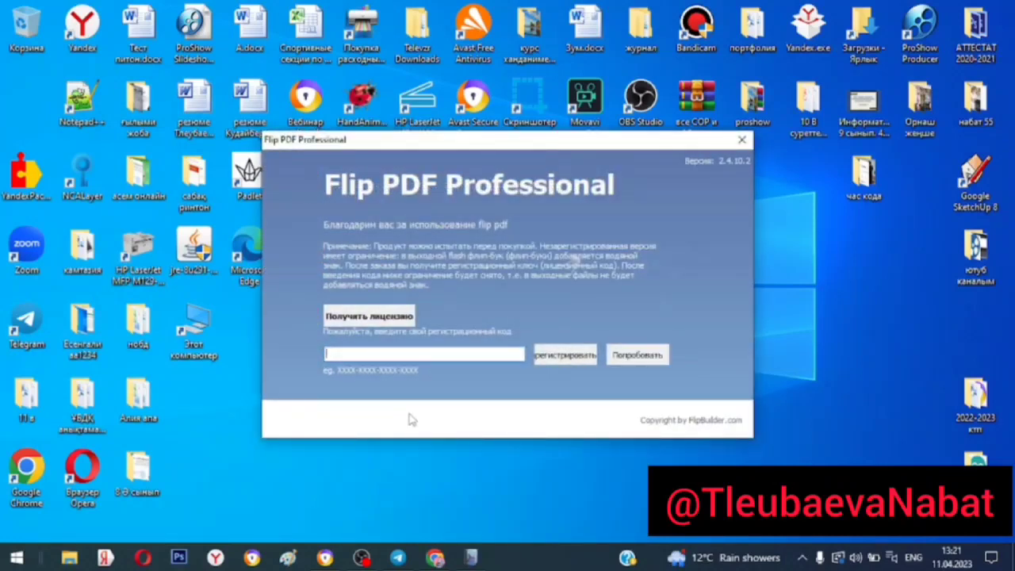
pyautogui.click(637, 355)
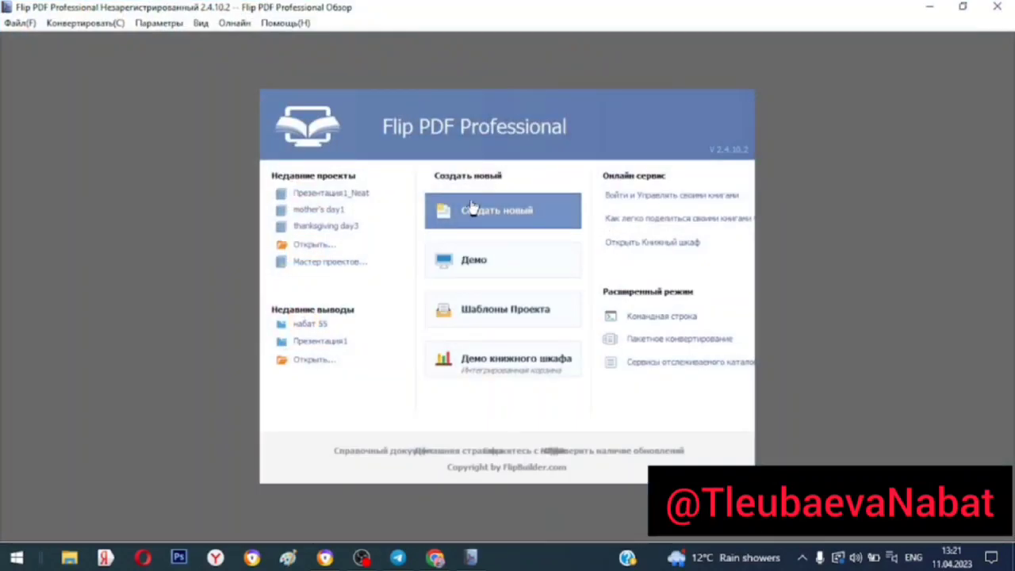
# Create a flipbook project from the "mother's day1" project template.
pyautogui.click(501, 315)
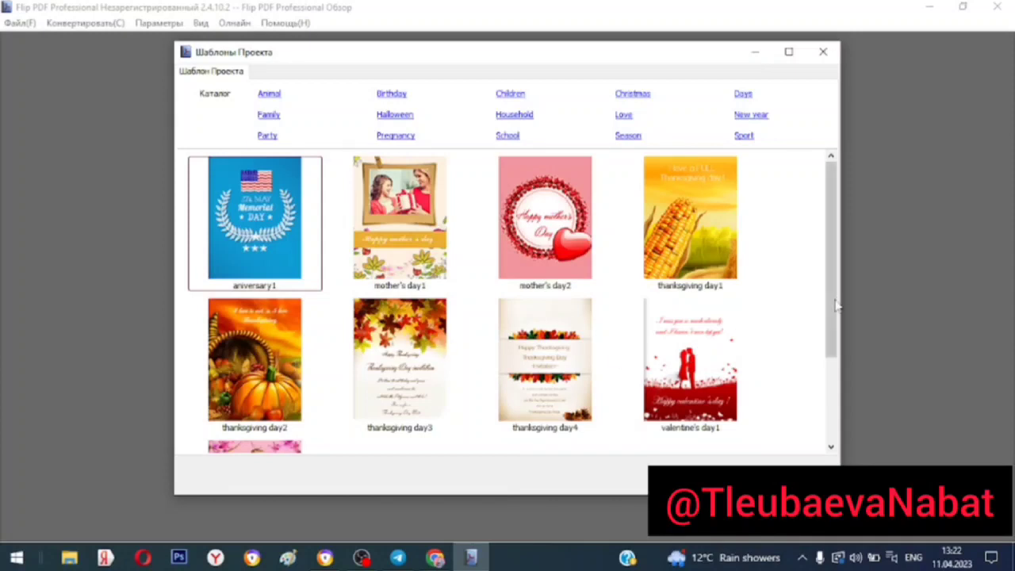
pyautogui.moveTo(832, 318); pyautogui.dragTo(814, 283)
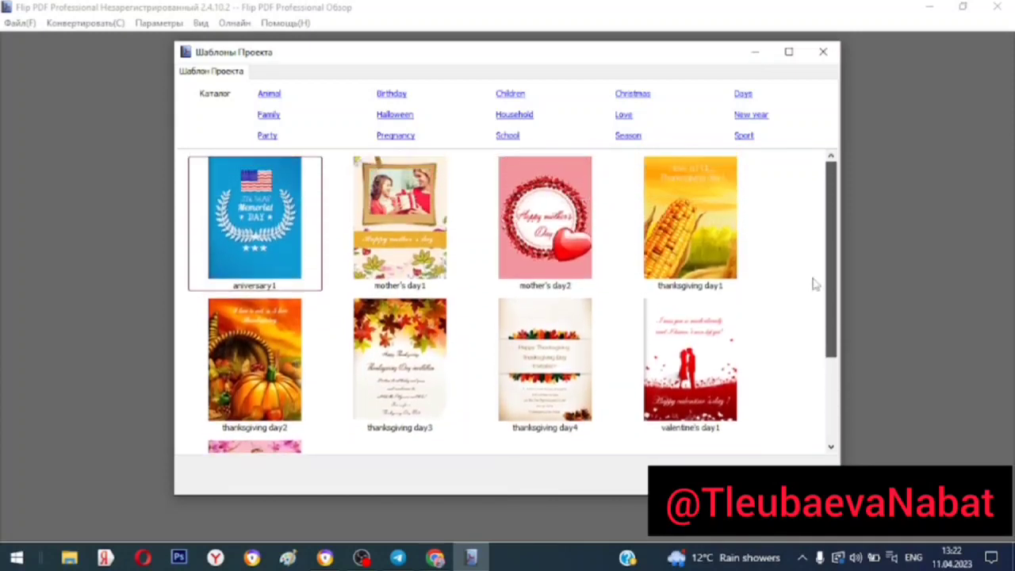
pyautogui.click(409, 208)
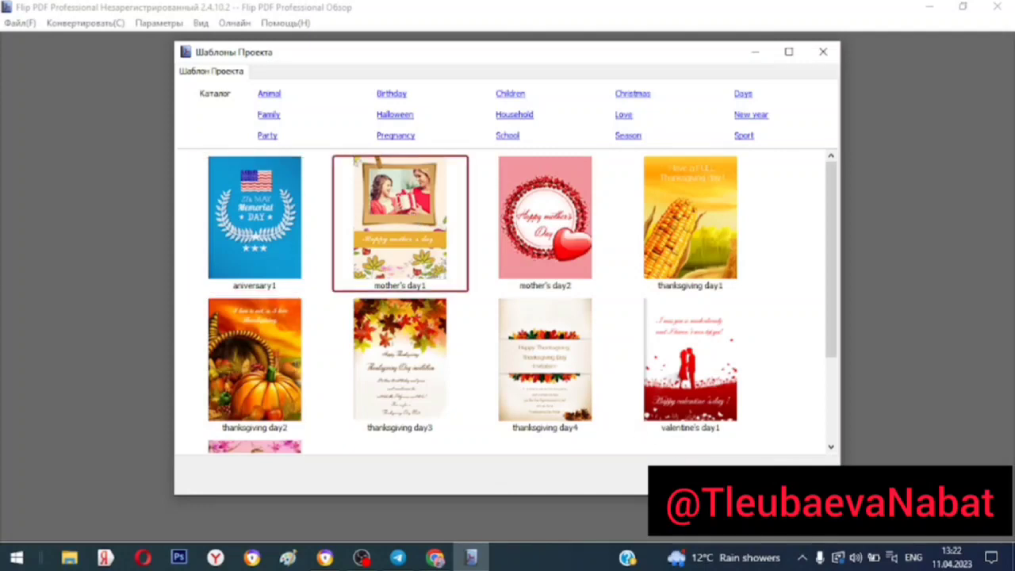
pyautogui.click(723, 476)
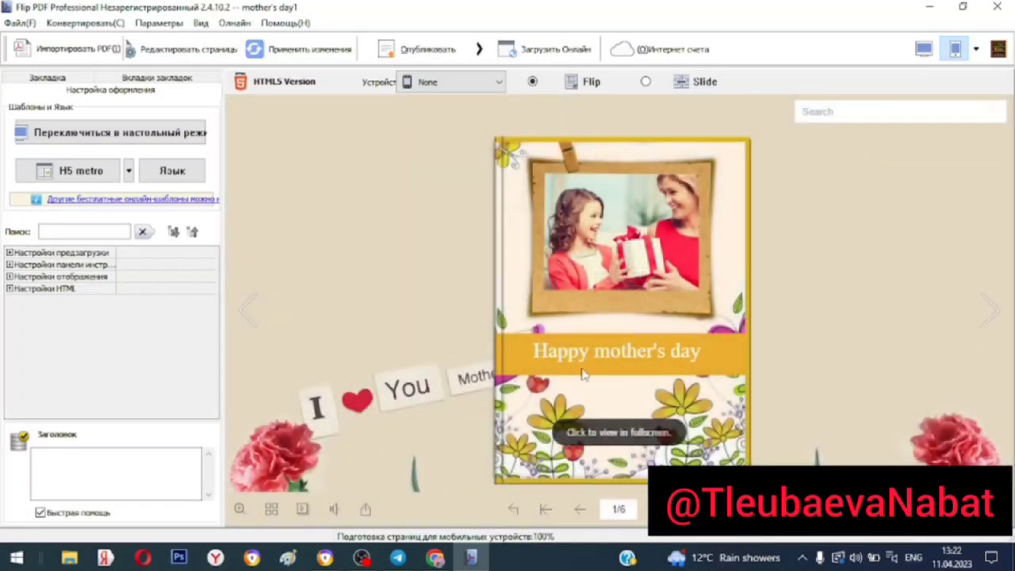
# Page through the template flipbook from its cover to the back cover.
pyautogui.click(991, 316)
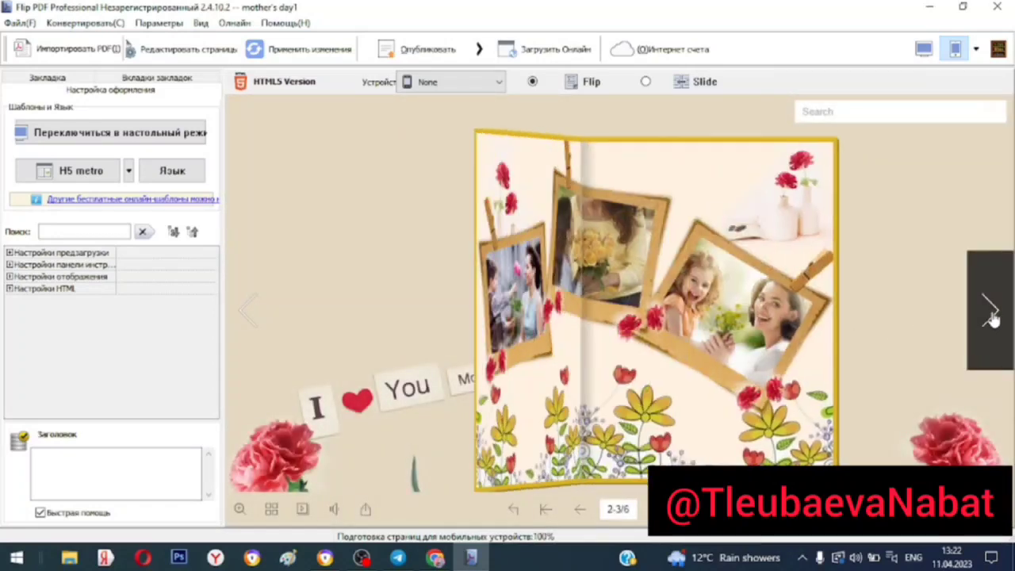
pyautogui.click(991, 315)
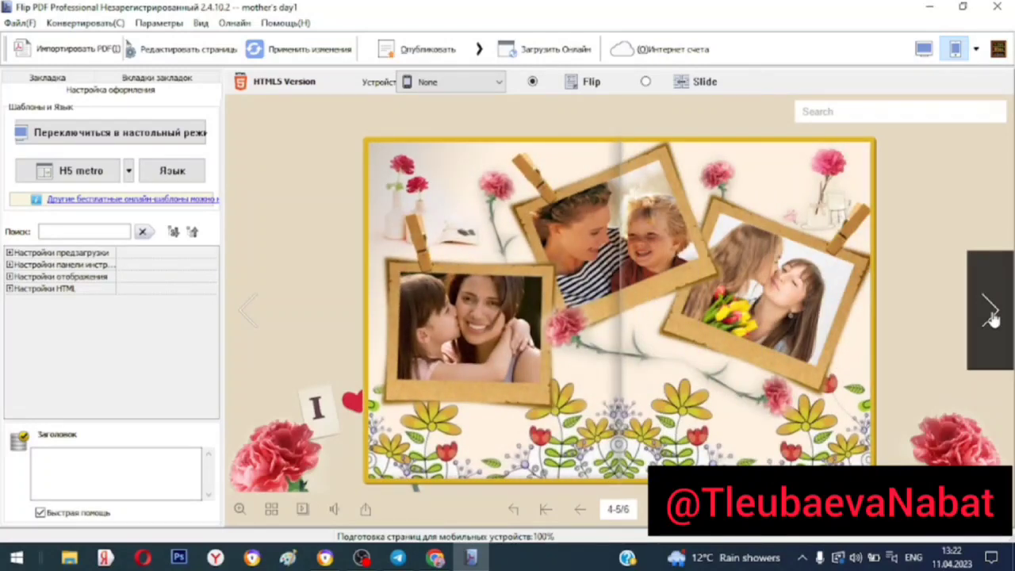
pyautogui.click(991, 316)
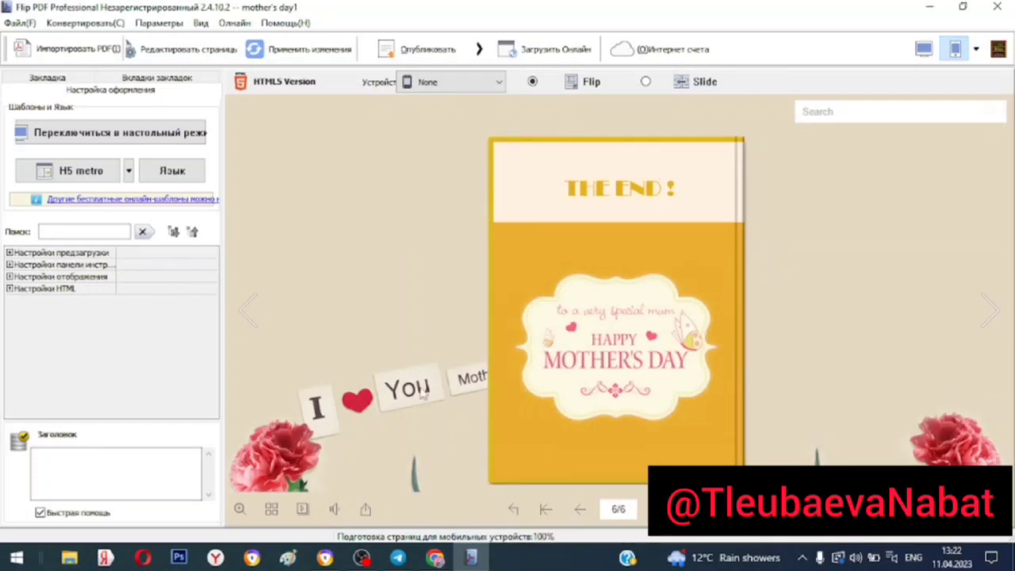
# Import all pages of Презентация1.pdf from the desktop into the flipbook project, using the HTML5 version.
pyautogui.click(76, 53)
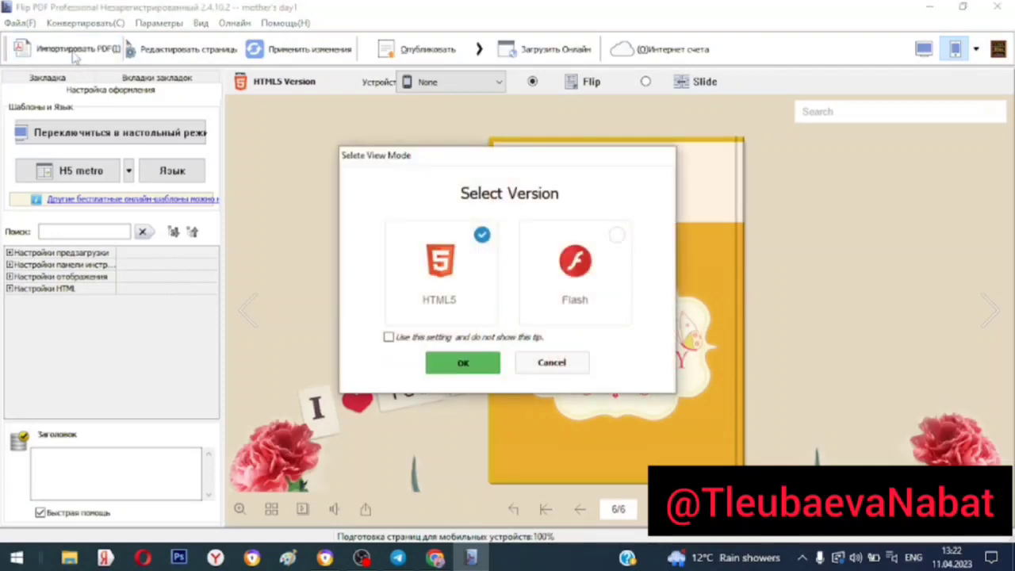
pyautogui.click(455, 369)
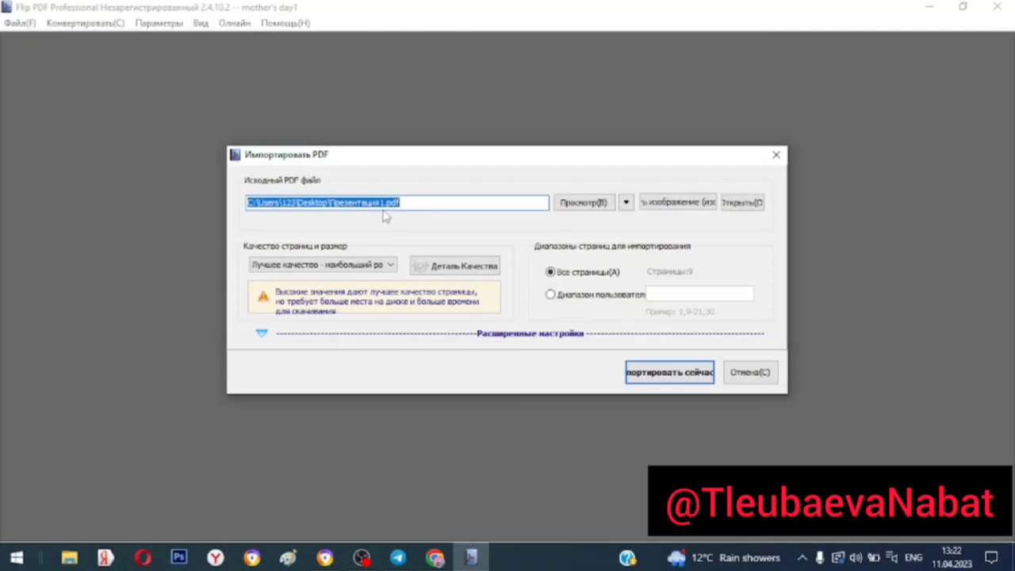
pyautogui.click(671, 377)
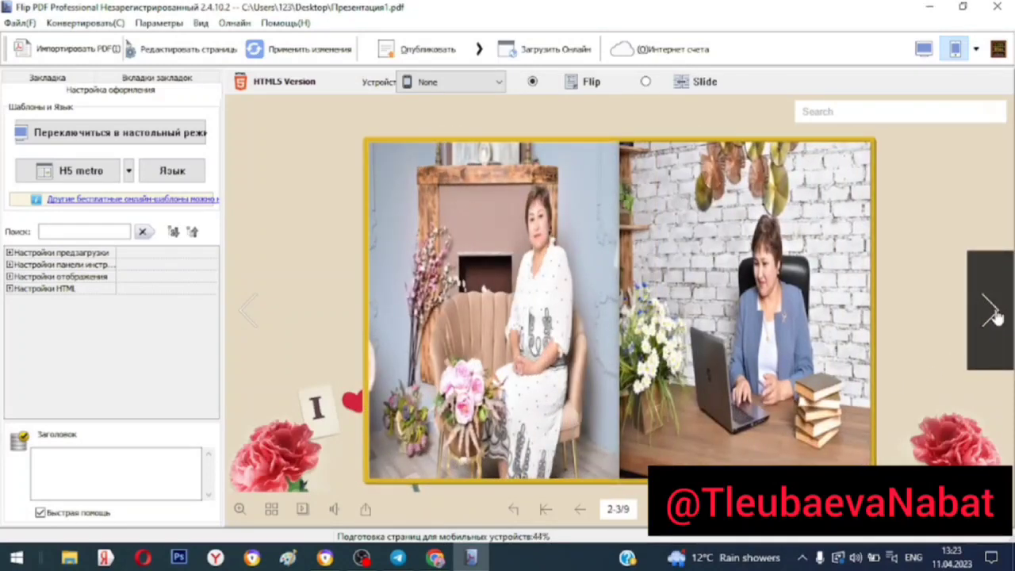
# Open the imported flipbook in the page editor and look over the cover page using the Hand tool.
pyautogui.click(993, 314)
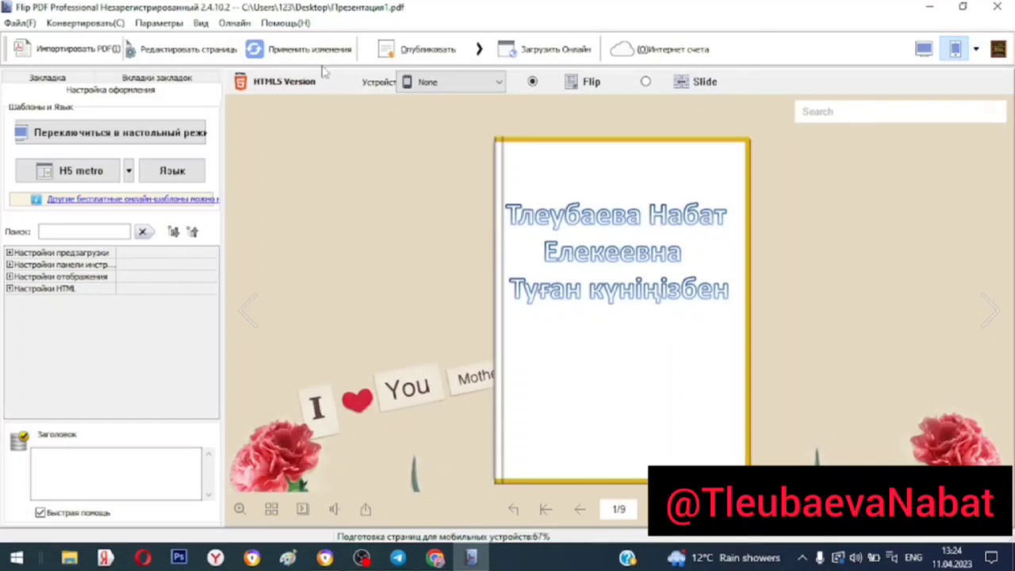
pyautogui.click(168, 54)
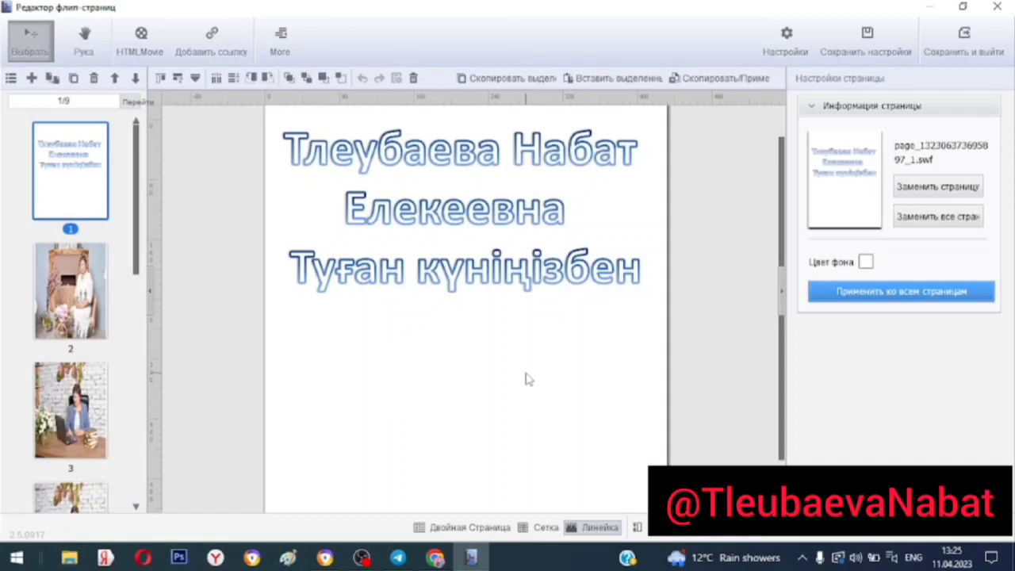
pyautogui.scroll(1, 529, 379)
pyautogui.scroll(-1, 520, 387)
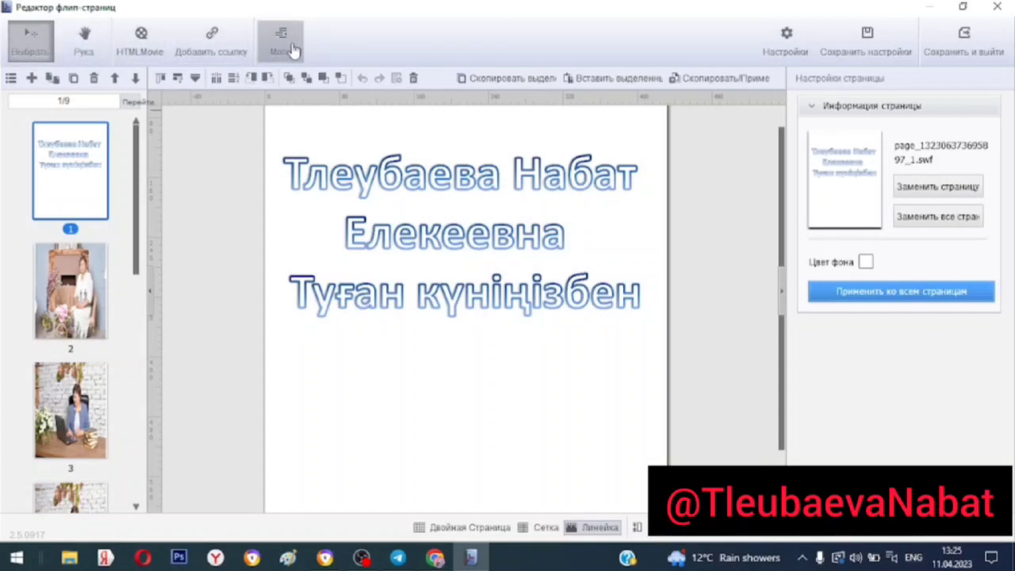
pyautogui.click(85, 40)
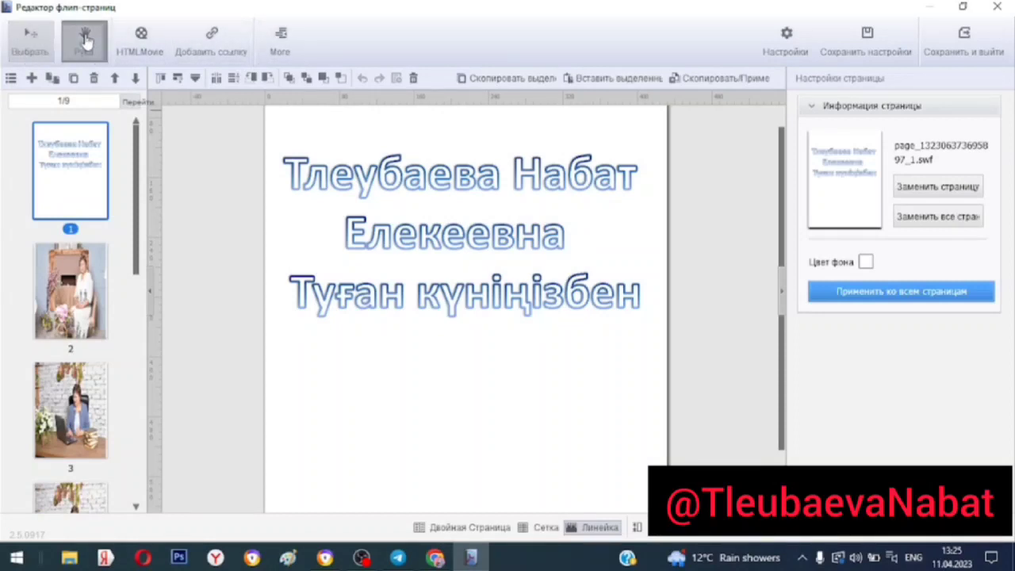
pyautogui.moveTo(396, 284); pyautogui.dragTo(426, 295)
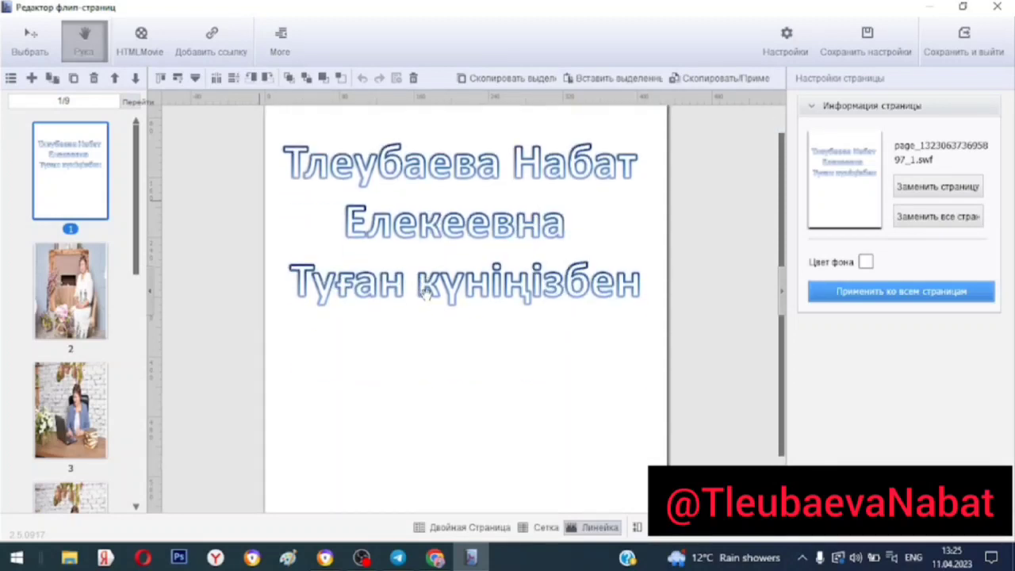
pyautogui.click(28, 37)
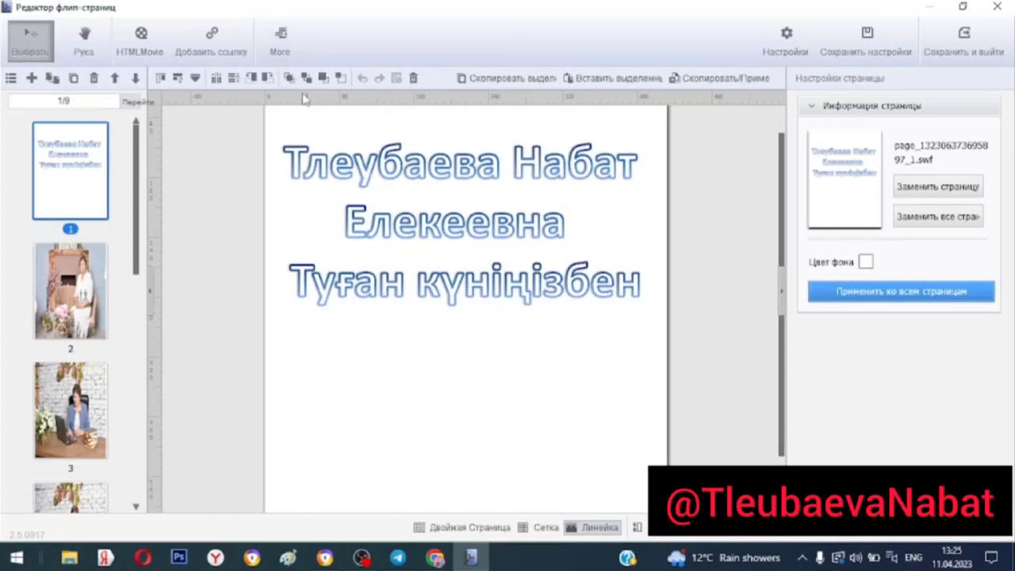
# Add an image object below the title on page 1 and load the local file DSC_0185 — копия.jpg into it.
pyautogui.click(282, 40)
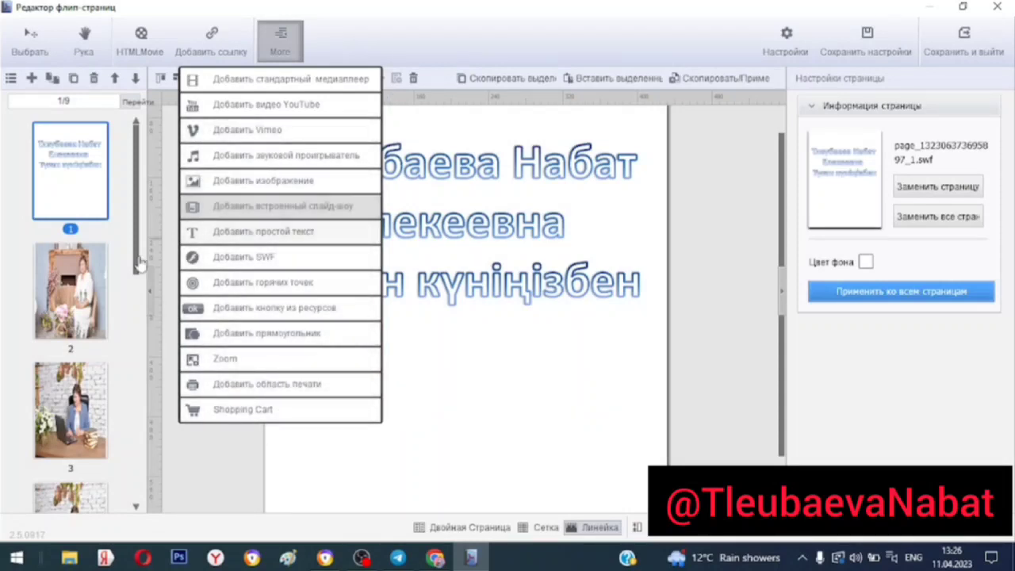
pyautogui.click(260, 185)
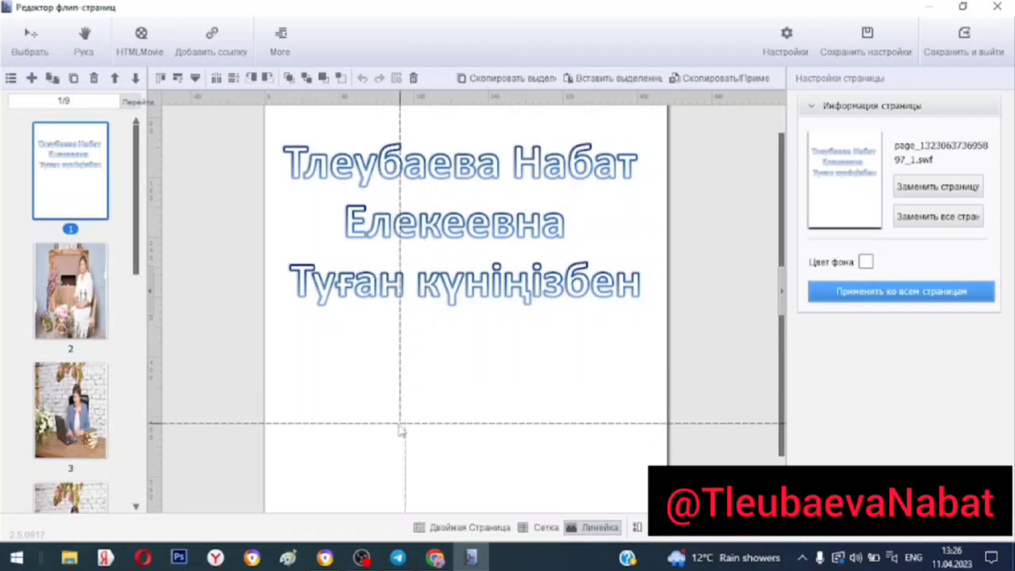
pyautogui.click(373, 385)
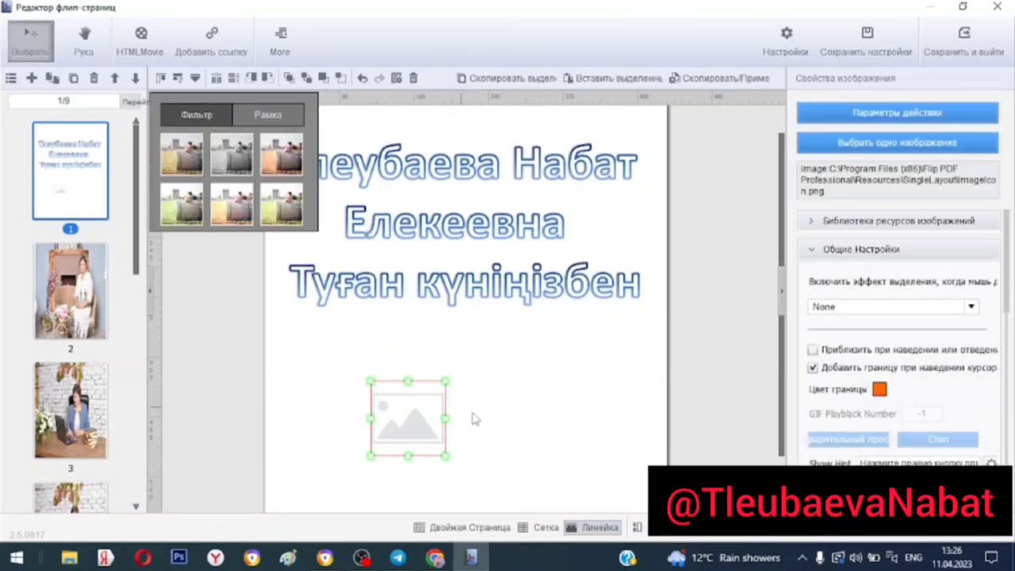
pyautogui.click(878, 146)
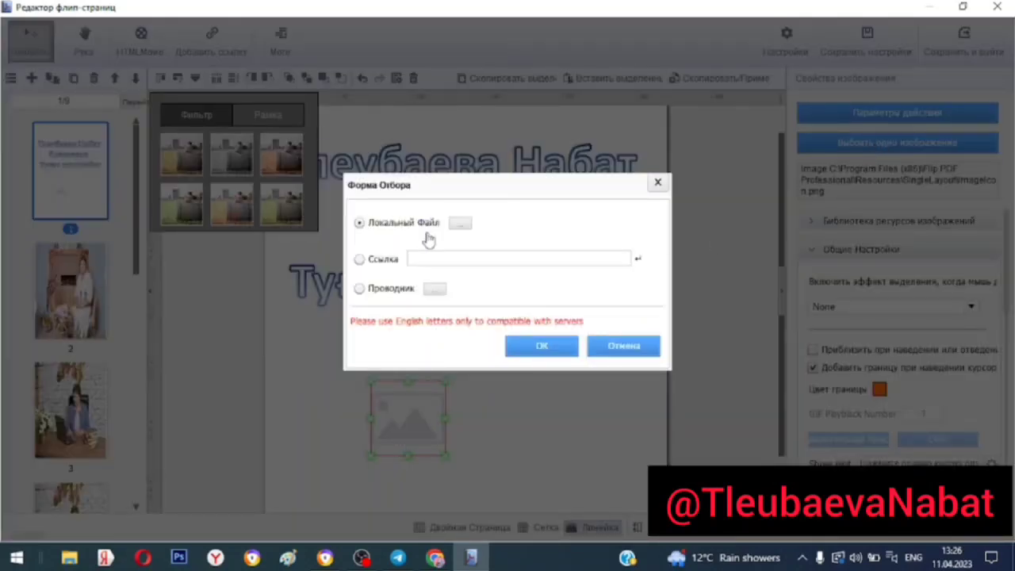
pyautogui.click(460, 227)
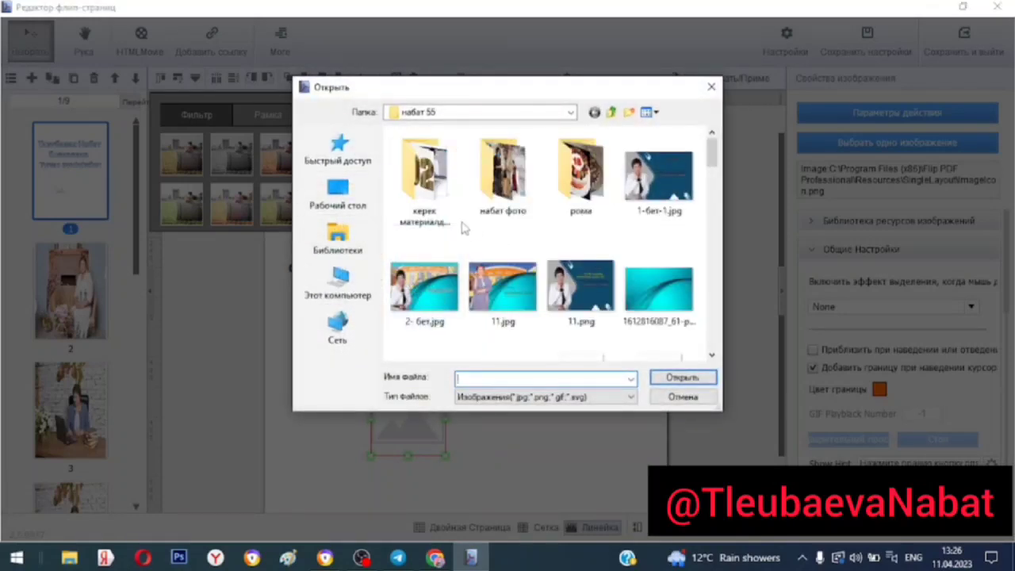
pyautogui.scroll(-5, 512, 230)
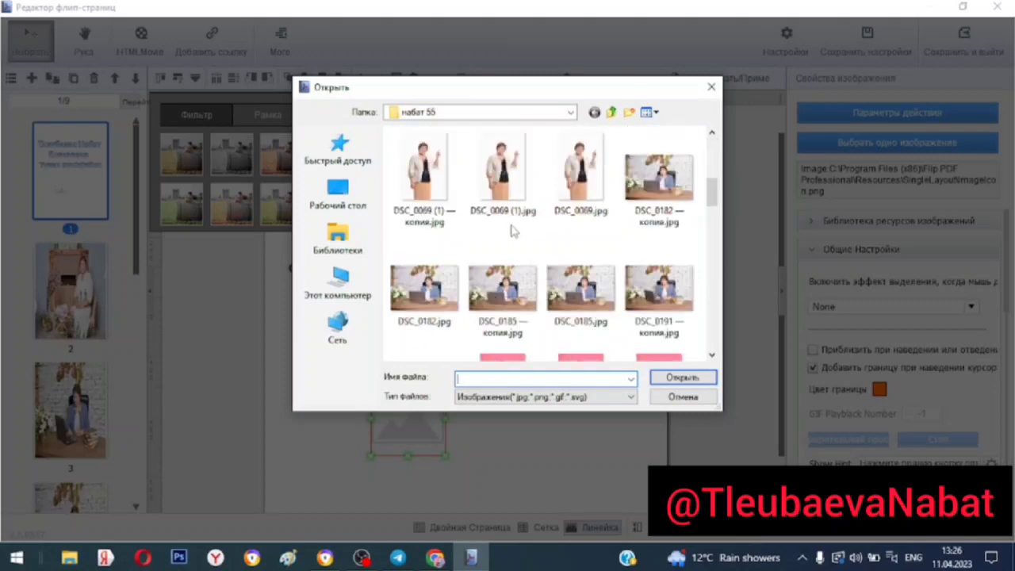
pyautogui.click(522, 297)
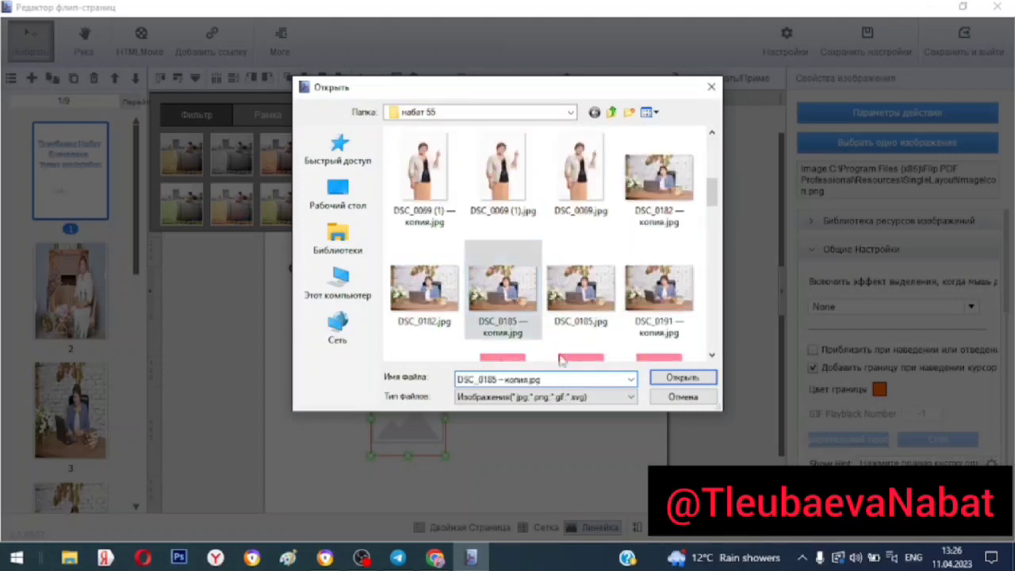
pyautogui.click(673, 379)
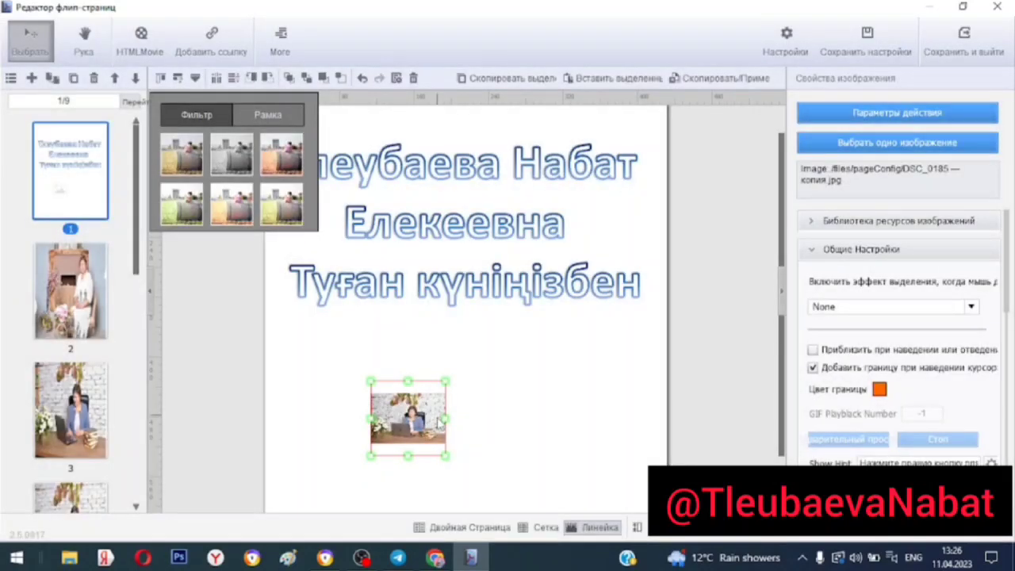
# Enlarge the cover photo's frame in width and height so the picture fills the space beneath the title.
pyautogui.moveTo(445, 418); pyautogui.dragTo(624, 421)
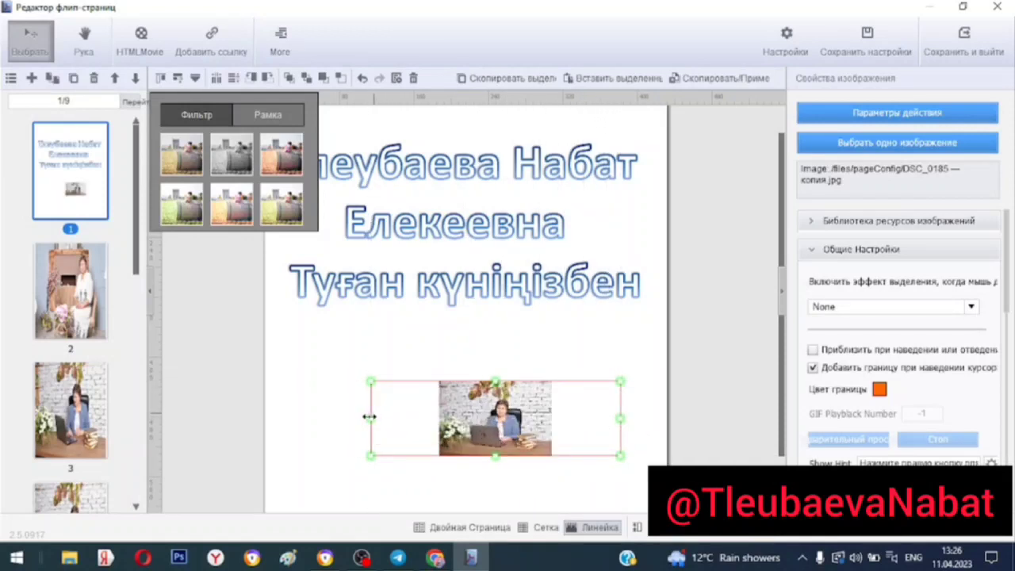
pyautogui.moveTo(369, 416); pyautogui.dragTo(311, 417)
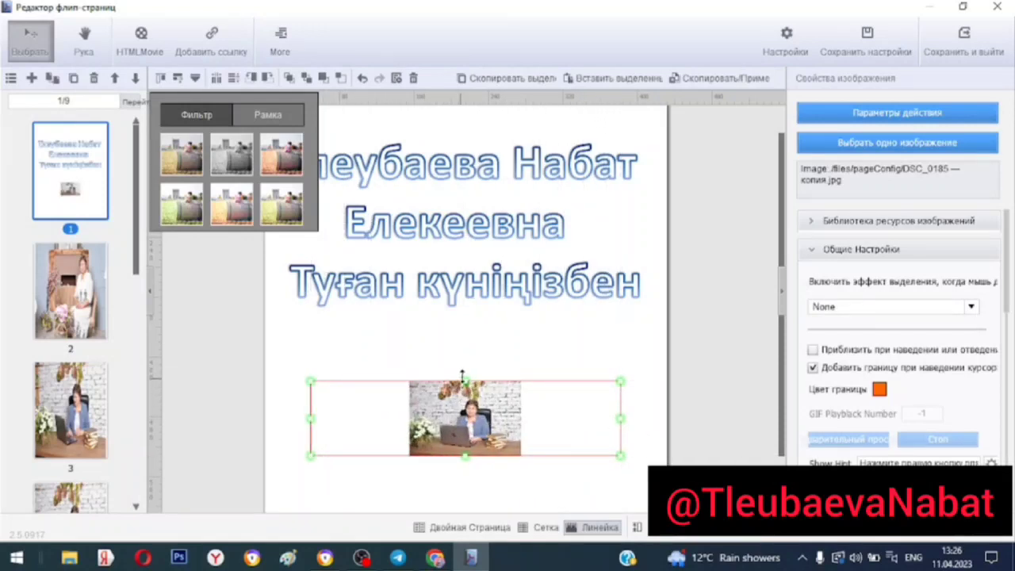
pyautogui.moveTo(462, 376); pyautogui.dragTo(465, 334)
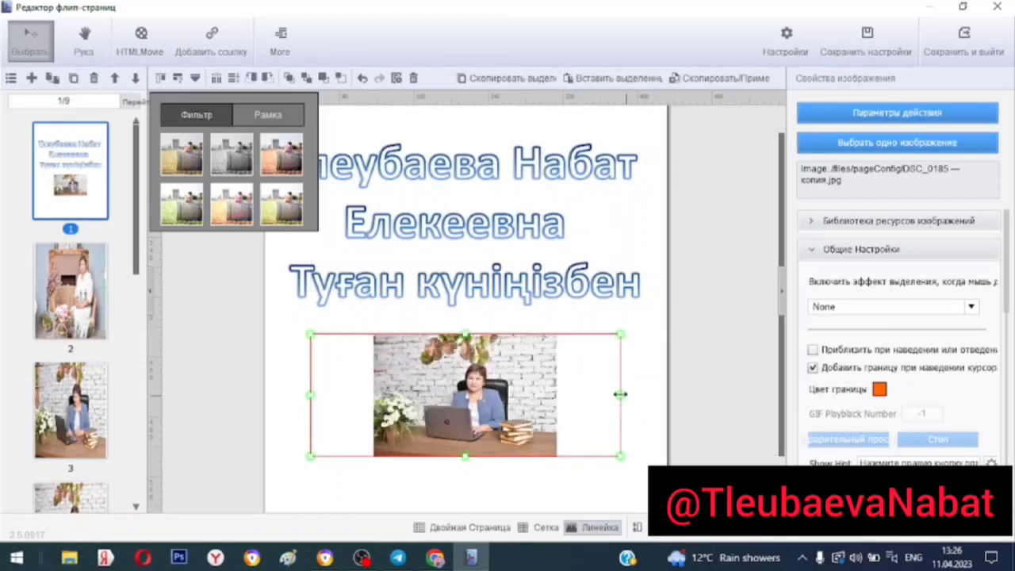
pyautogui.moveTo(621, 394); pyautogui.dragTo(645, 394)
pyautogui.click(310, 394)
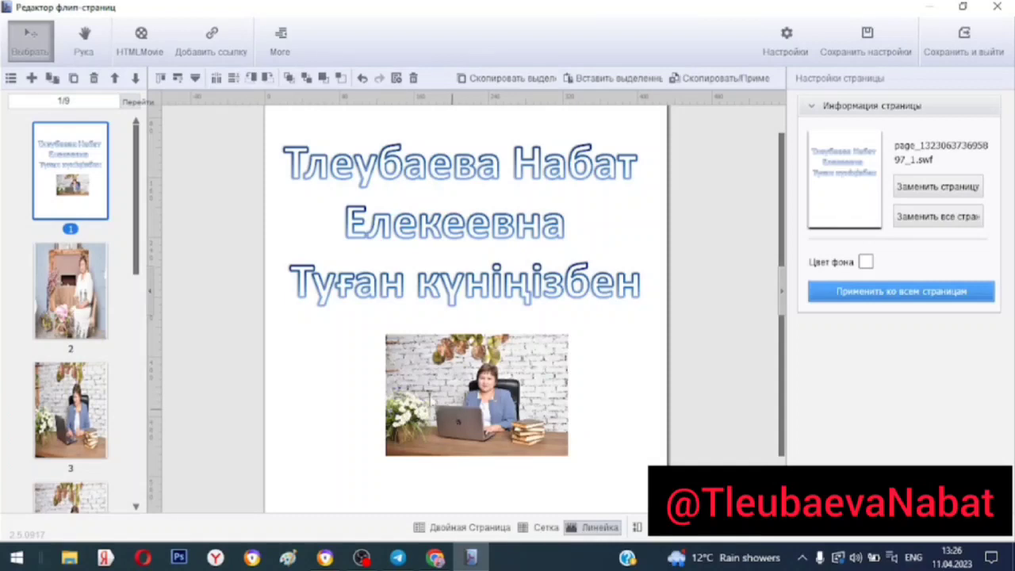
# Place an audio player with the Type 5 skin near the lower-right corner of page 2.
pyautogui.click(61, 301)
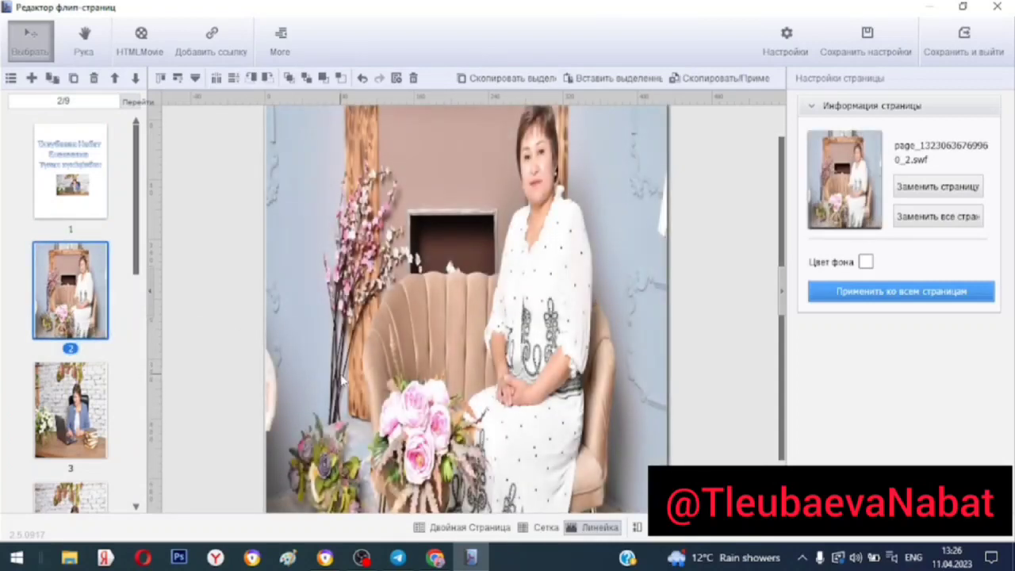
pyautogui.scroll(1, 342, 380)
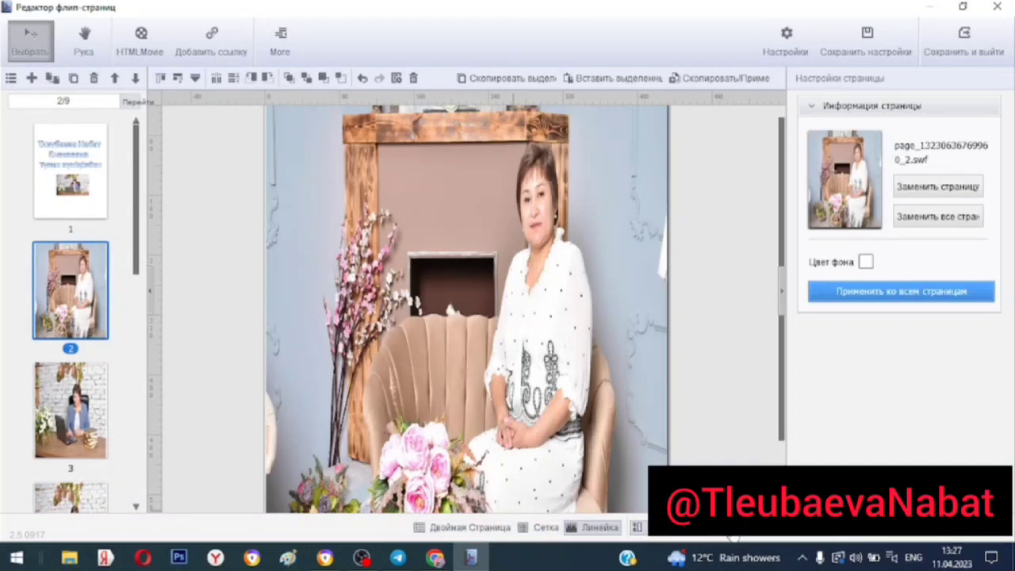
pyautogui.click(683, 534)
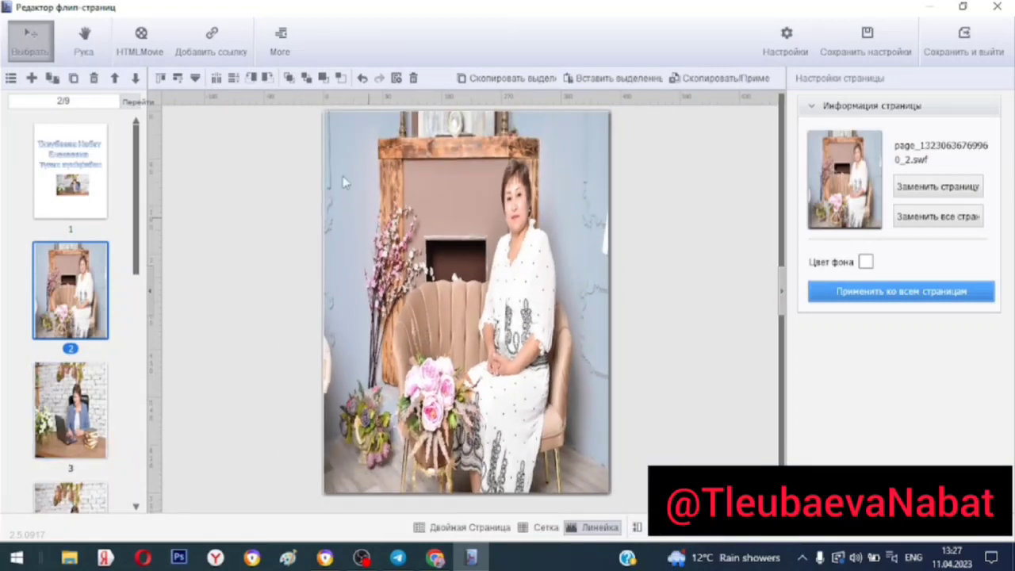
pyautogui.click(280, 41)
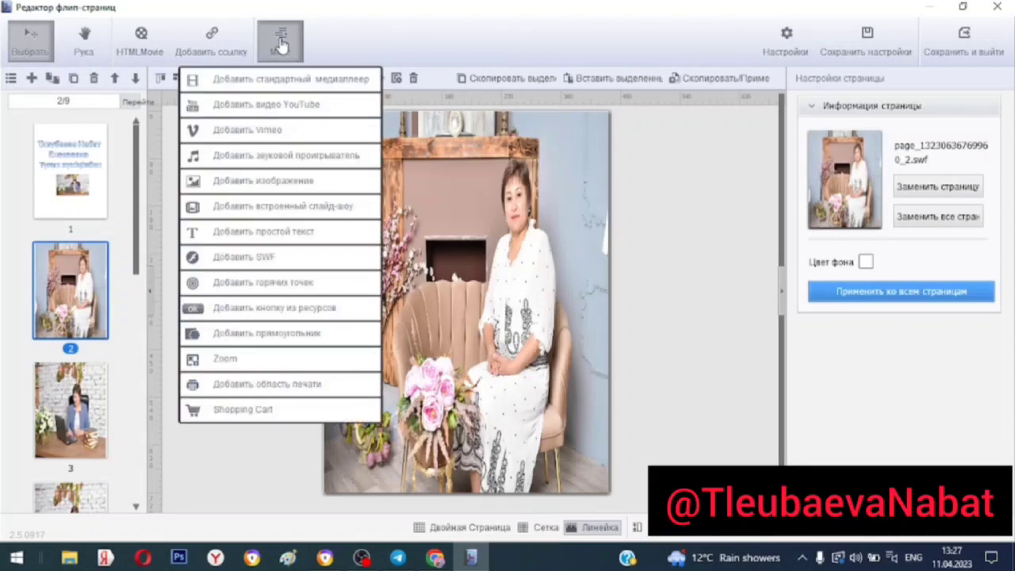
pyautogui.click(270, 158)
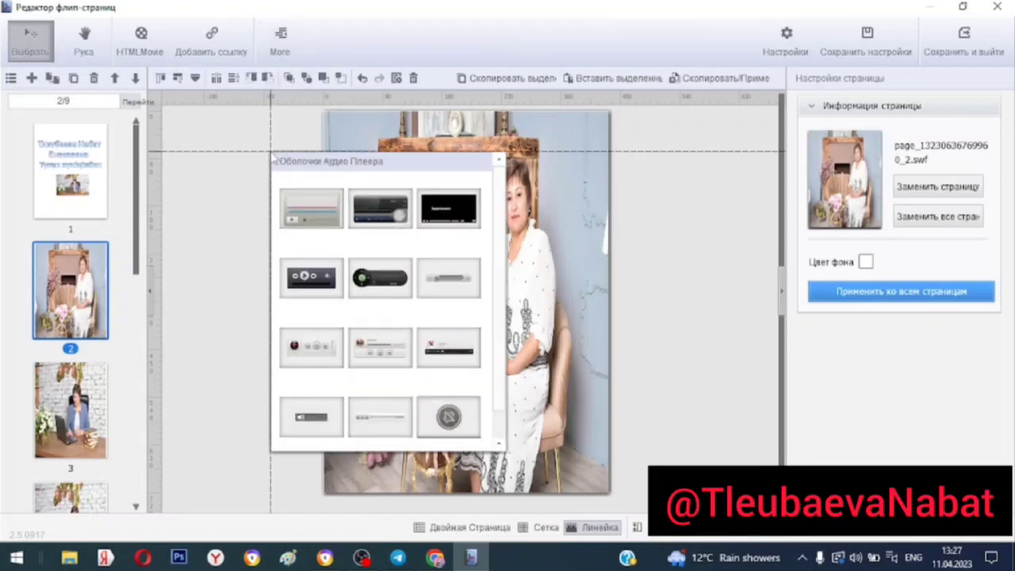
pyautogui.click(376, 281)
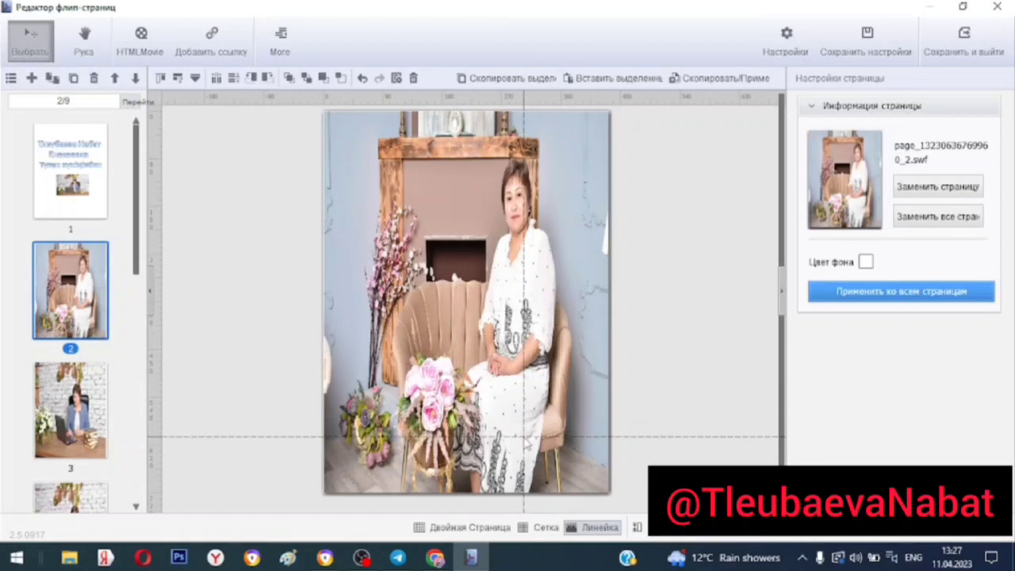
pyautogui.click(524, 435)
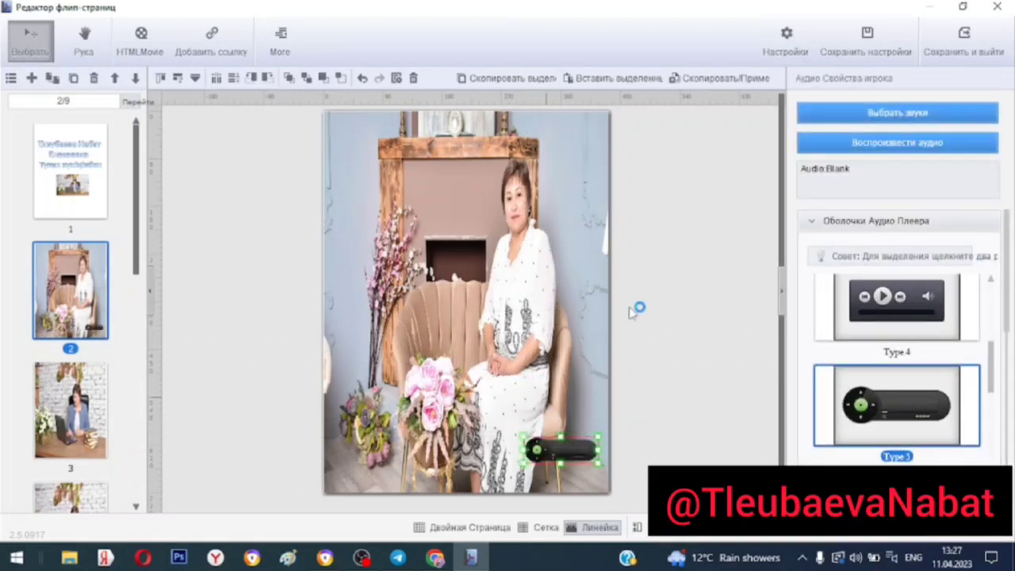
# Add the local sound file 1122.mp3 from the Загрузки folder to the audio player on page 2.
pyautogui.click(883, 114)
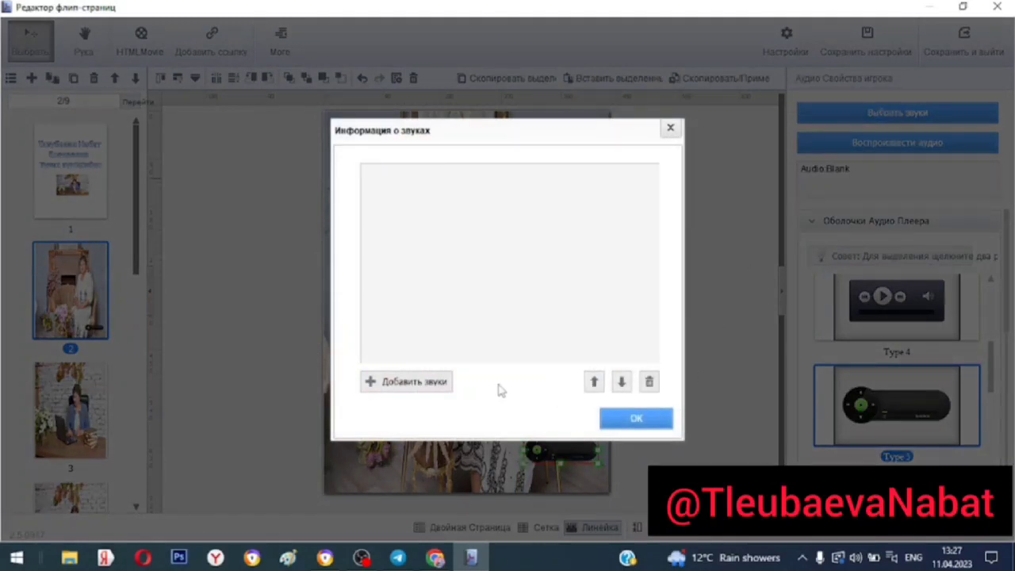
pyautogui.click(405, 386)
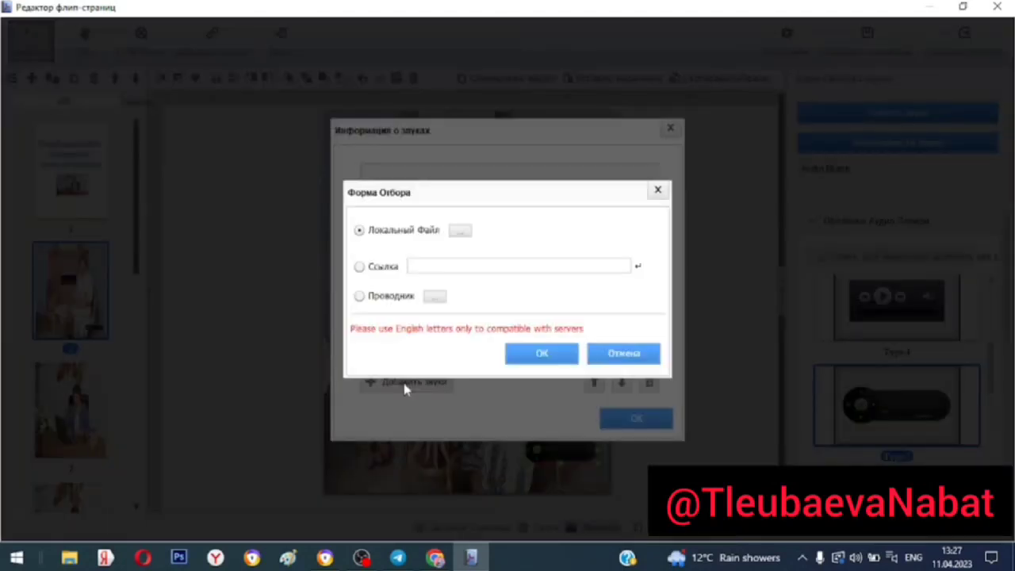
pyautogui.click(458, 235)
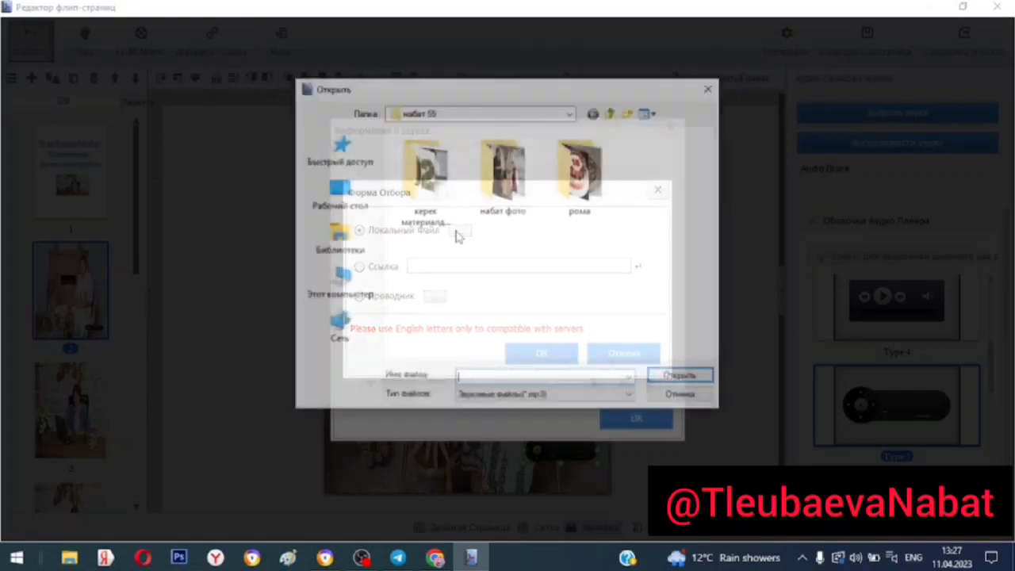
pyautogui.click(355, 204)
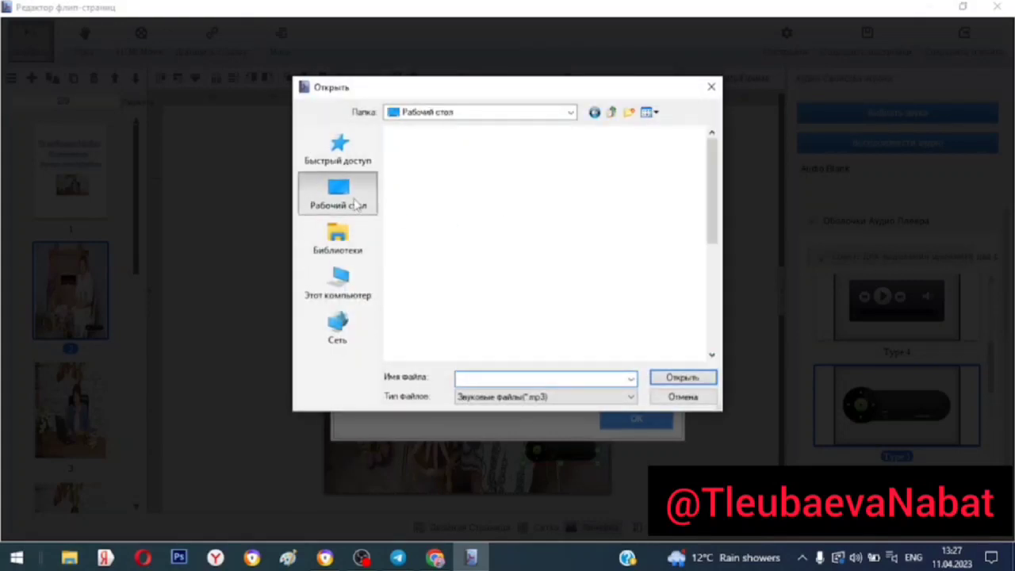
pyautogui.click(344, 283)
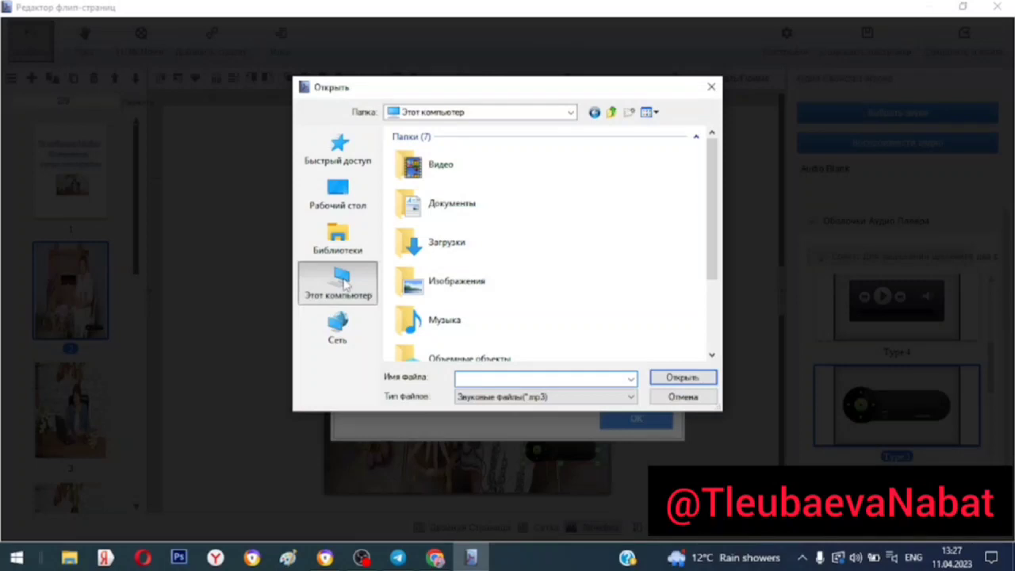
pyautogui.doubleClick(466, 254)
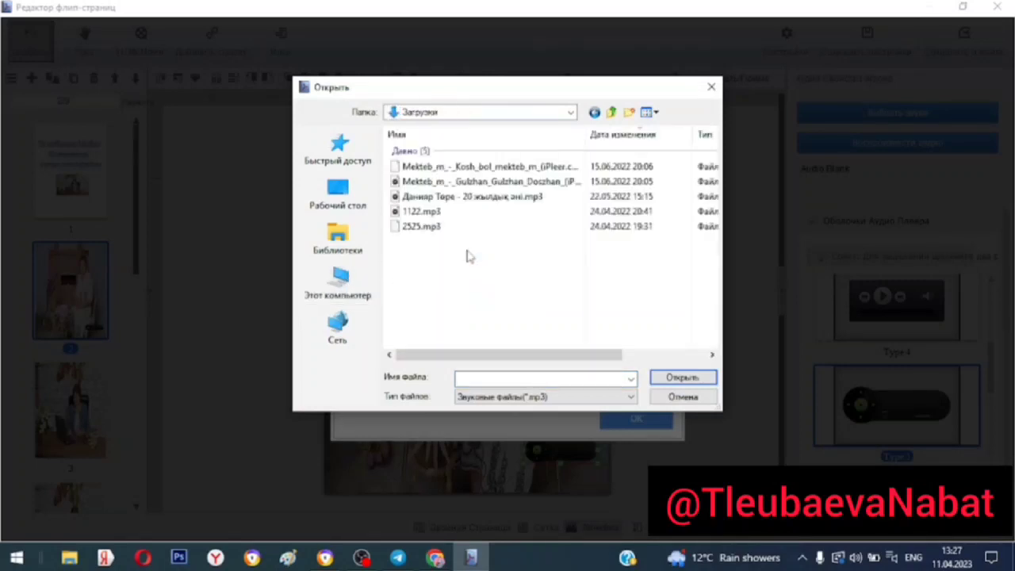
pyautogui.click(424, 213)
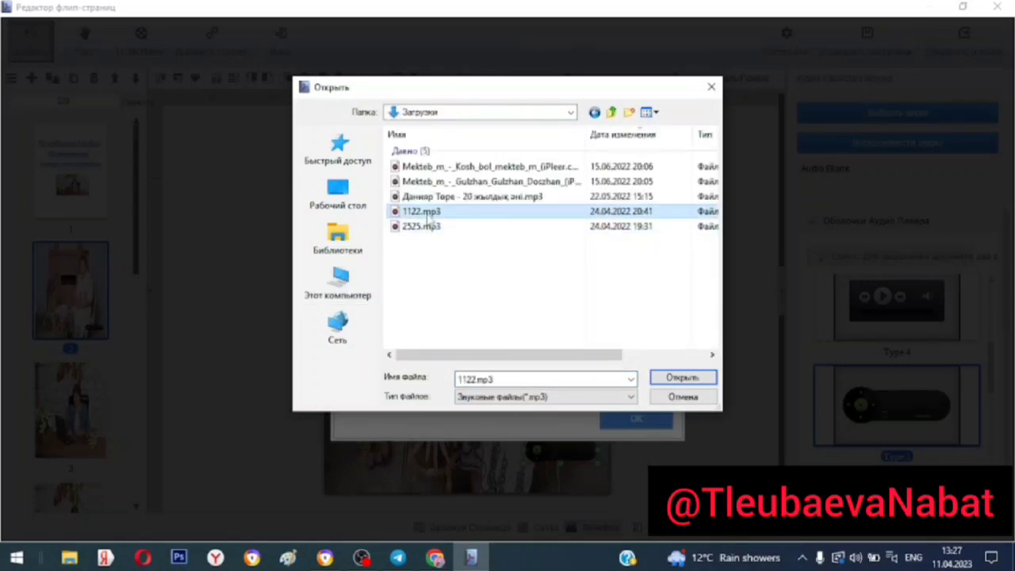
pyautogui.click(681, 379)
pyautogui.click(644, 420)
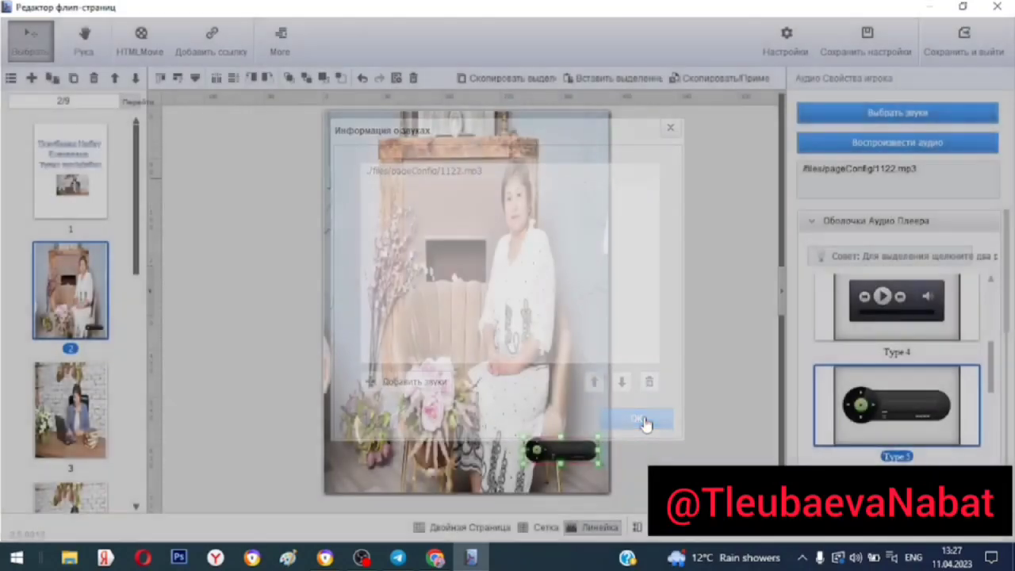
# Move the audio player to the upper-left corner of page 2 and open page 3 for editing.
pyautogui.moveTo(575, 451); pyautogui.dragTo(400, 125)
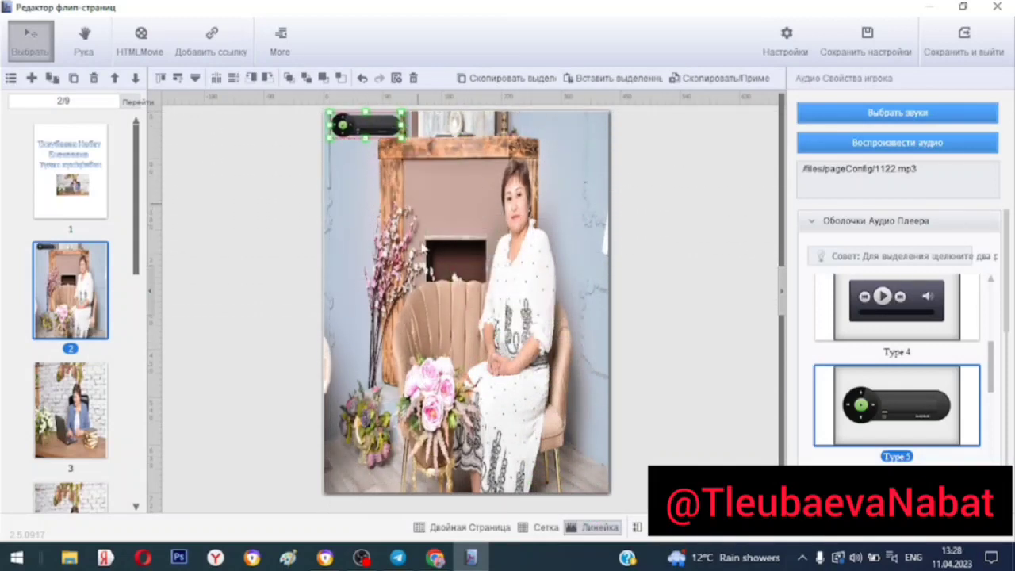
pyautogui.click(80, 414)
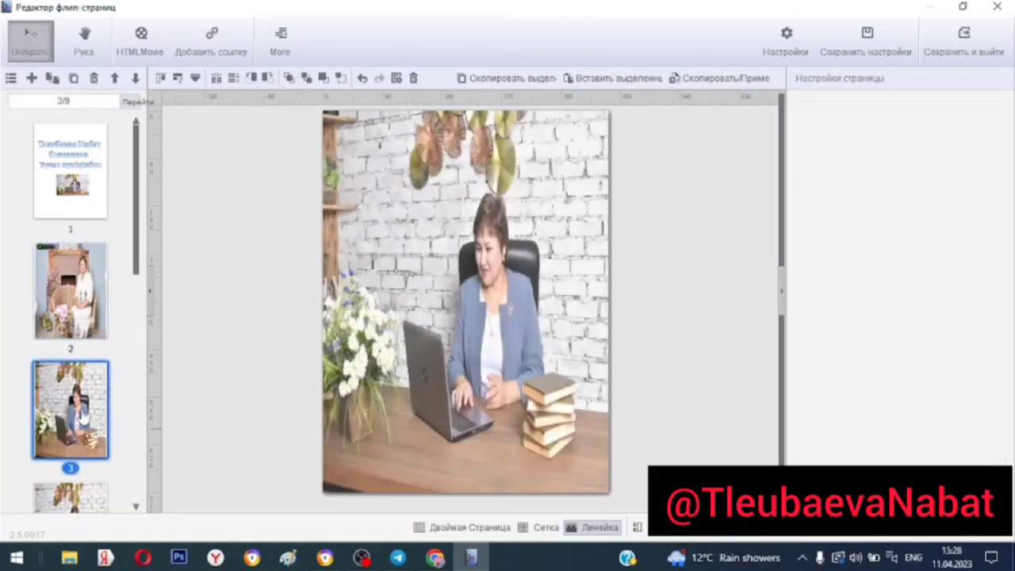
# Place an embedded slideshow of slider Type 5 on the brick wall beside the woman's head on page 3.
pyautogui.scroll(-1, 475, 253)
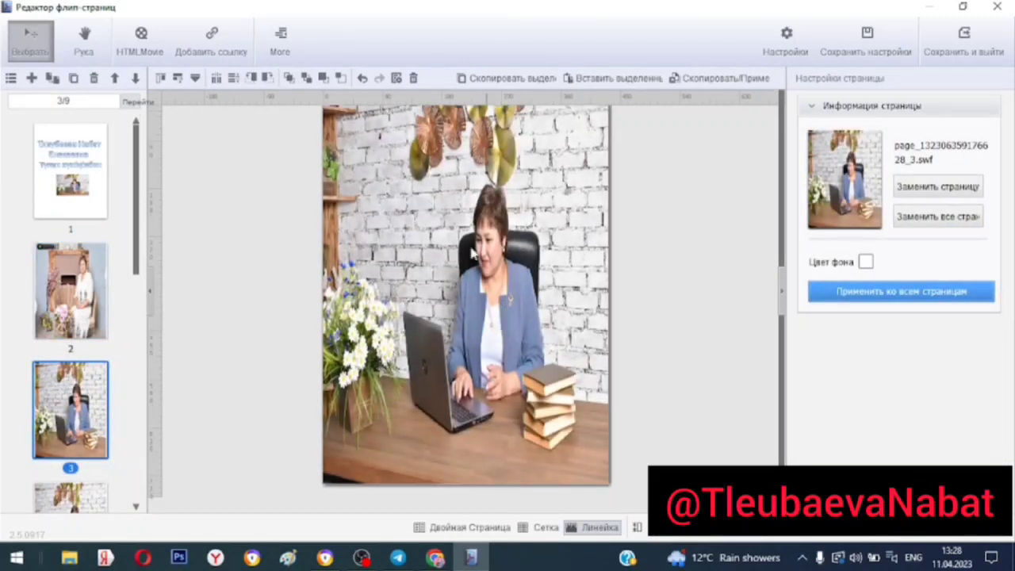
pyautogui.click(281, 40)
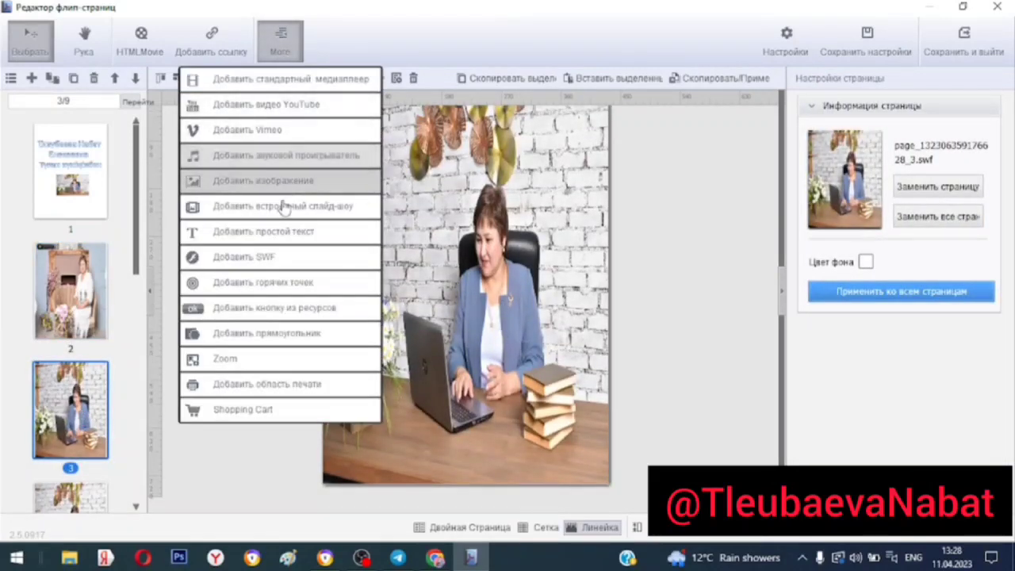
pyautogui.click(336, 216)
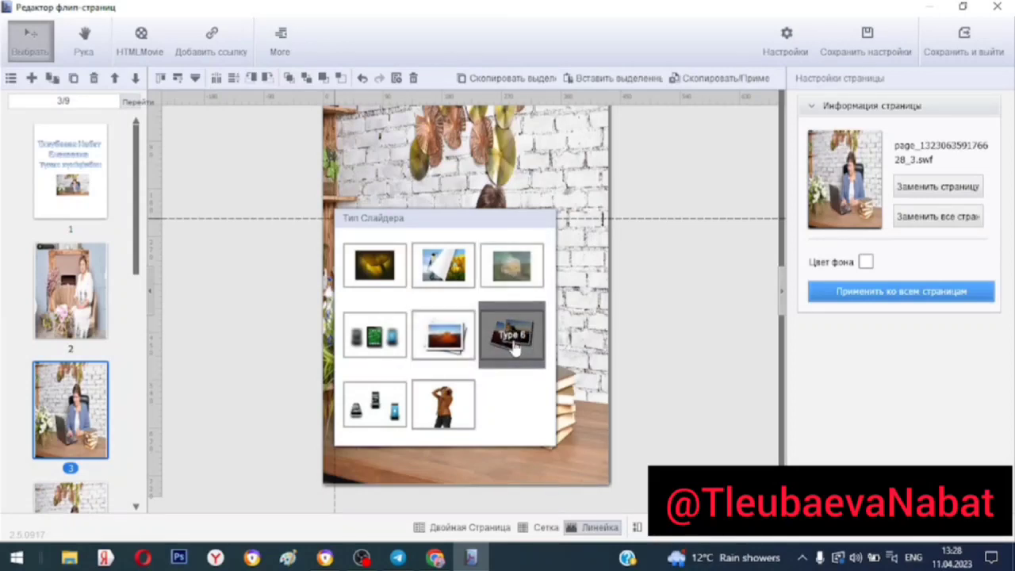
pyautogui.click(456, 338)
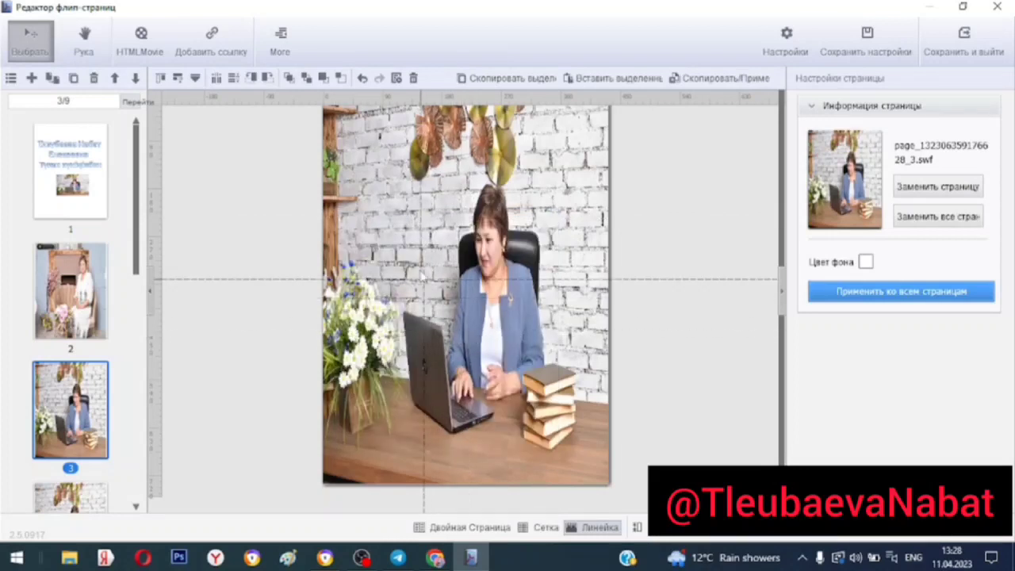
pyautogui.moveTo(379, 177); pyautogui.dragTo(453, 252)
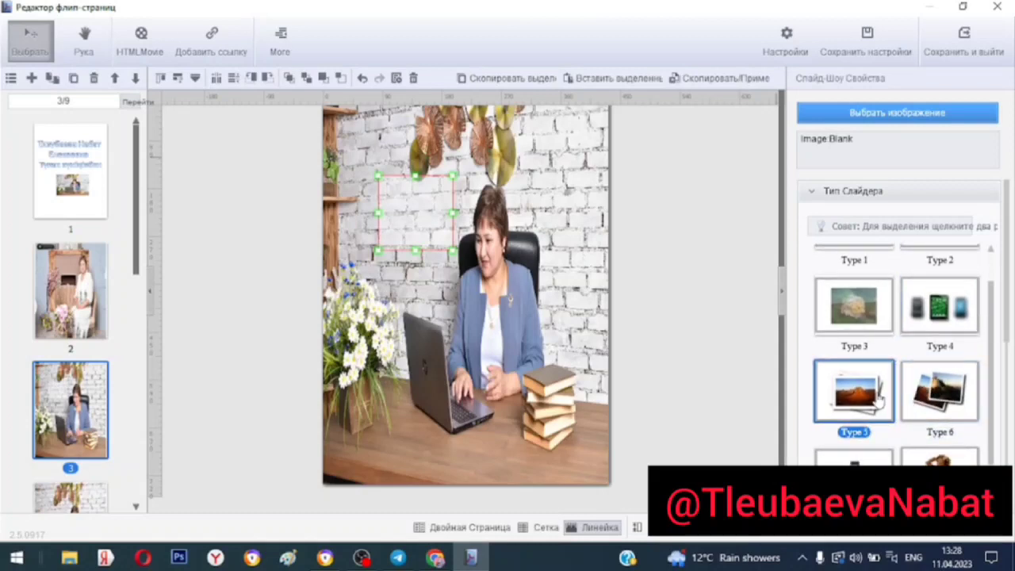
# Start adding local image files to the slideshow and open the desktop folder whose name ends in 55.
pyautogui.click(897, 115)
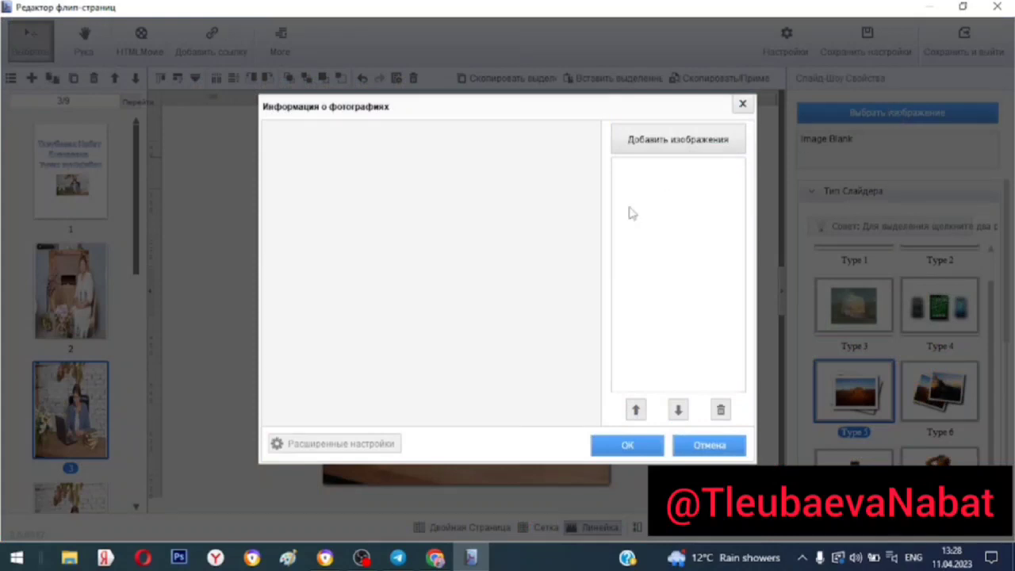
pyautogui.click(622, 446)
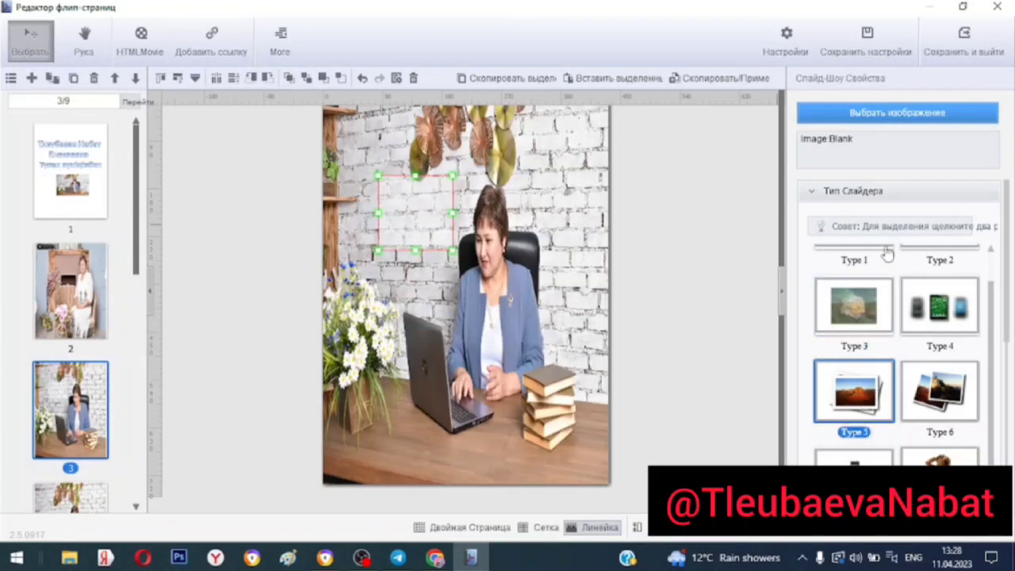
pyautogui.click(901, 112)
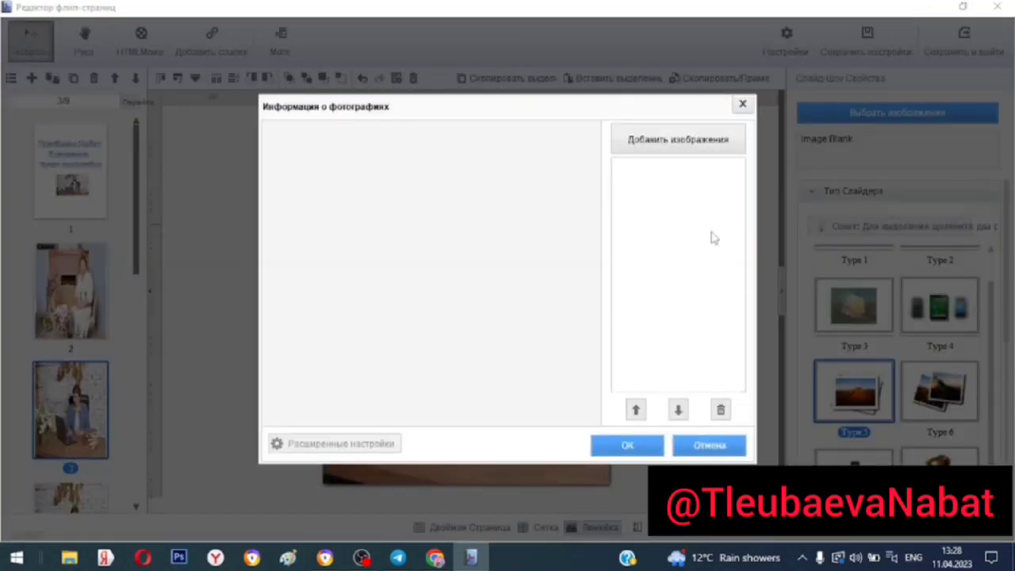
pyautogui.click(678, 138)
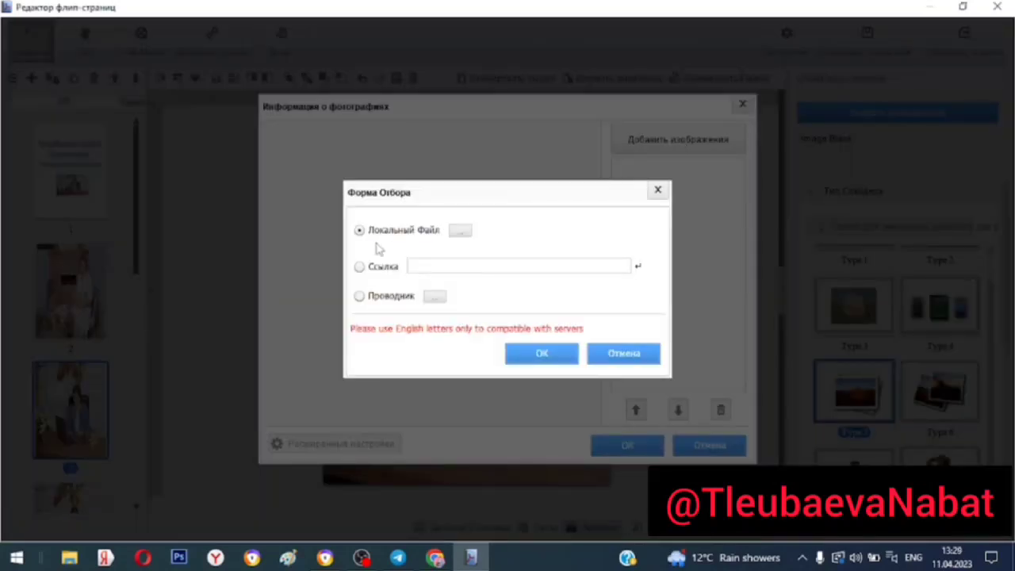
pyautogui.click(461, 230)
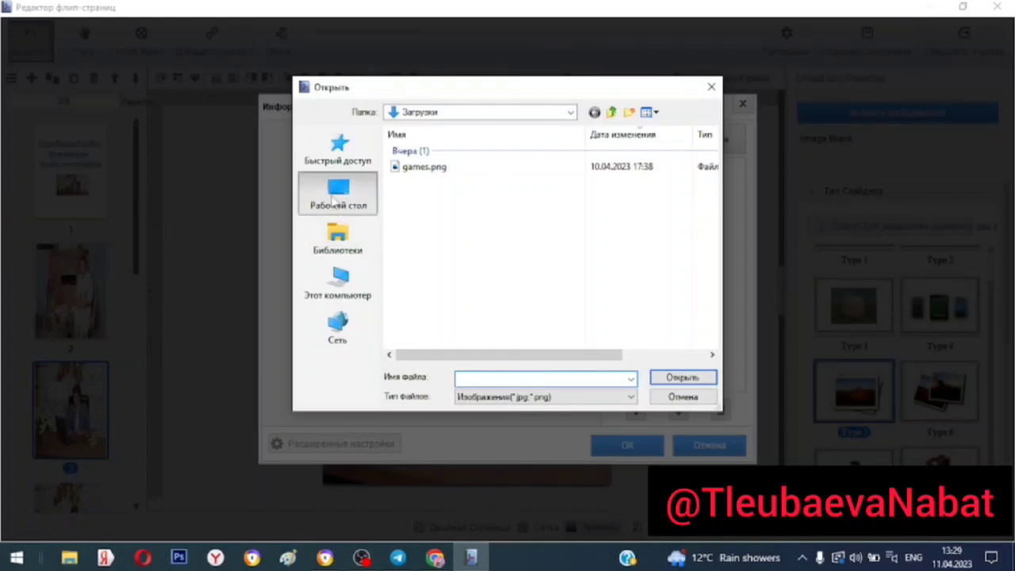
pyautogui.click(336, 197)
pyautogui.scroll(-3, 472, 246)
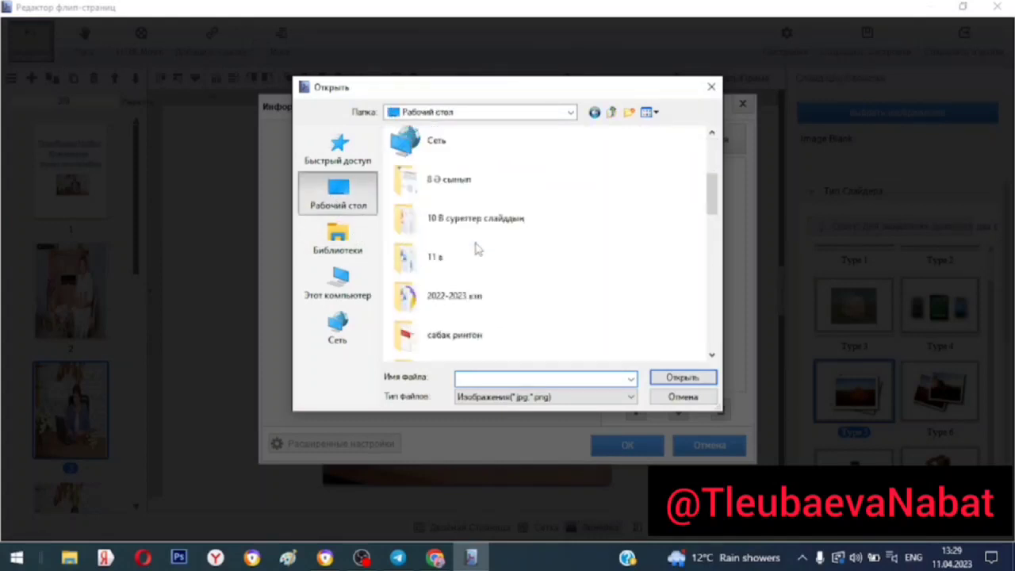
pyautogui.scroll(-2, 476, 249)
pyautogui.scroll(-3, 477, 249)
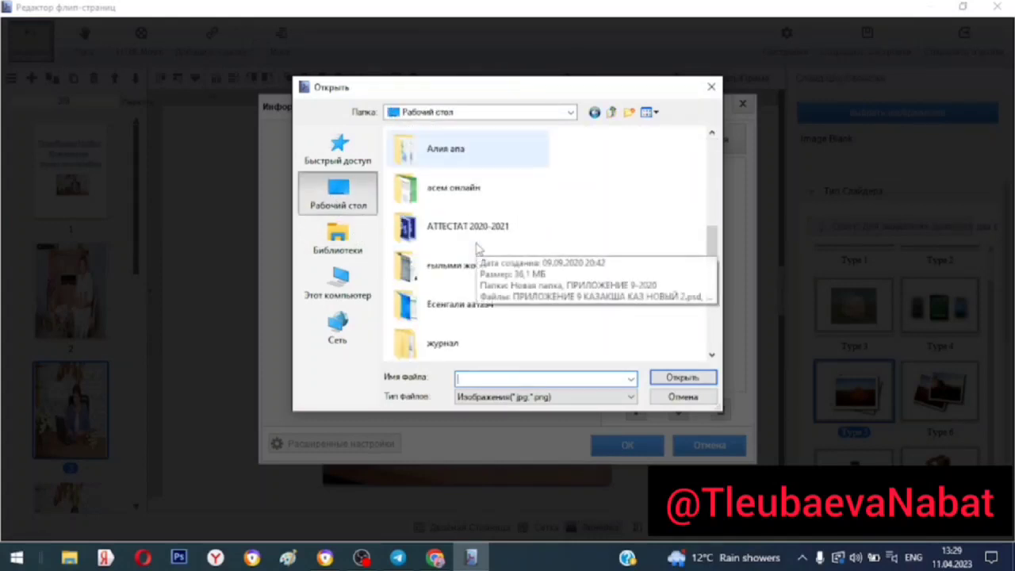
pyautogui.click(468, 262)
pyautogui.doubleClick(453, 267)
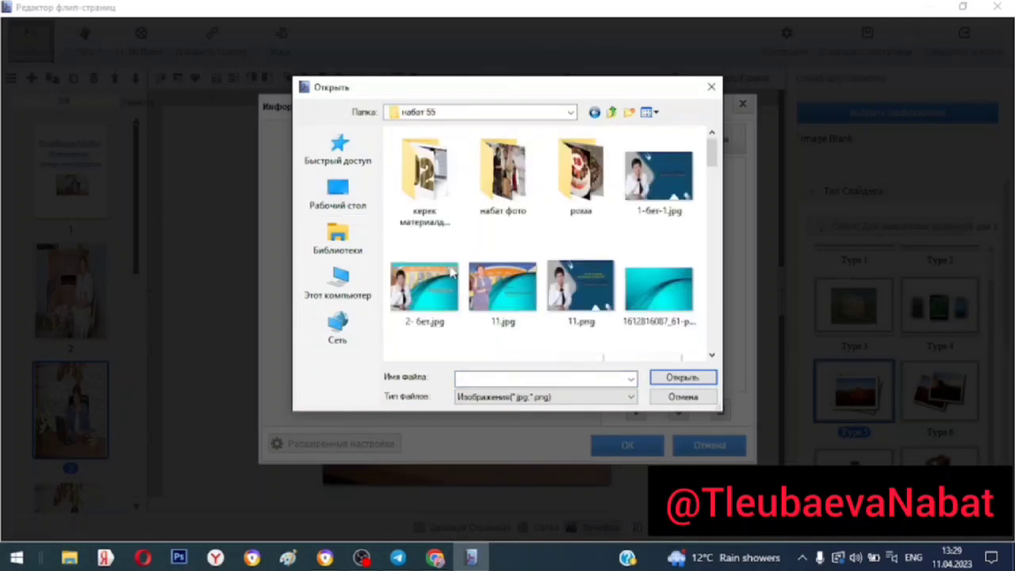
# Add DSC_0185 — копия.jpg, DSC_0185.jpg, DSC_0241 — копия.jpg, DSC_0245 — копия (2).jpg and DSC_0268 — копия.jpg to the page 3 slideshow.
pyautogui.scroll(-3, 452, 274)
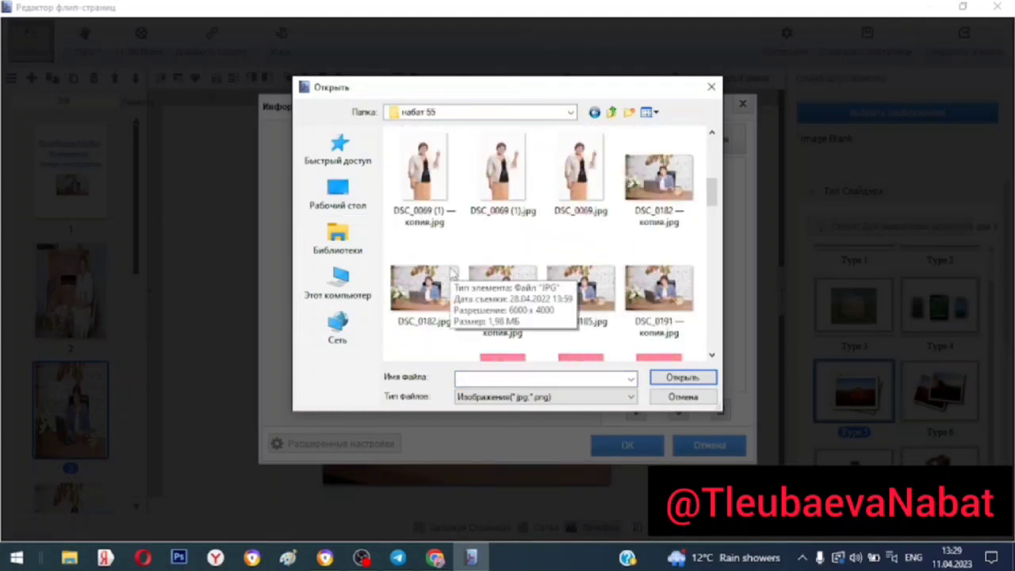
pyautogui.scroll(-3, 449, 276)
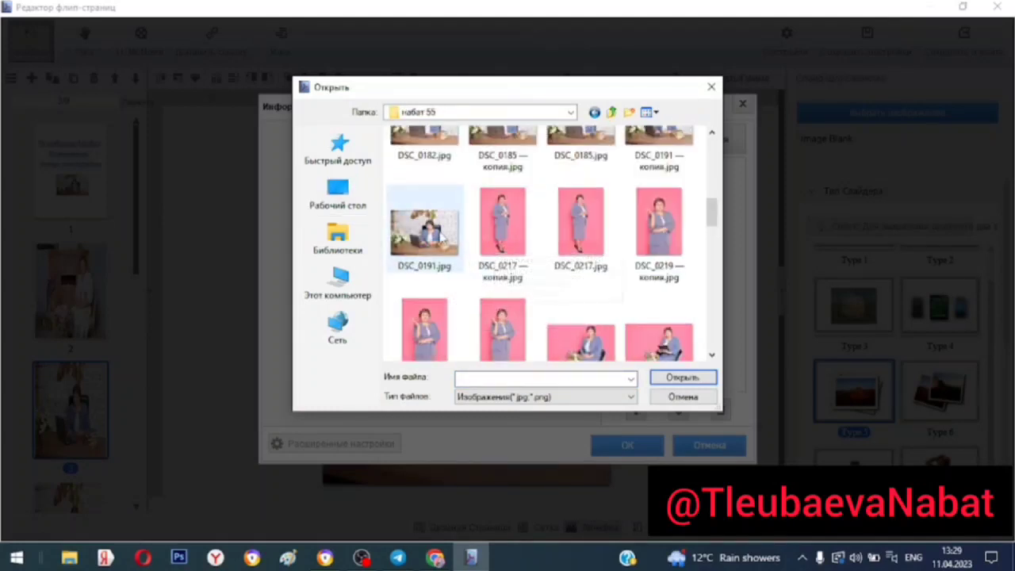
pyautogui.scroll(3, 487, 305)
pyautogui.click(506, 294)
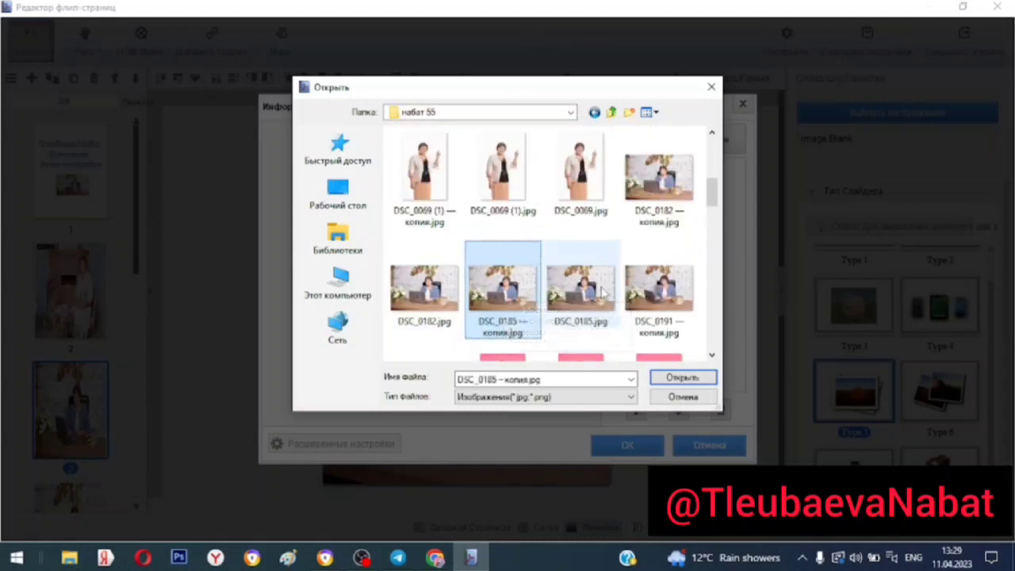
pyautogui.keyDown('ctrl'); pyautogui.click(595, 291); pyautogui.keyUp('ctrl')
pyautogui.scroll(-3, 595, 291)
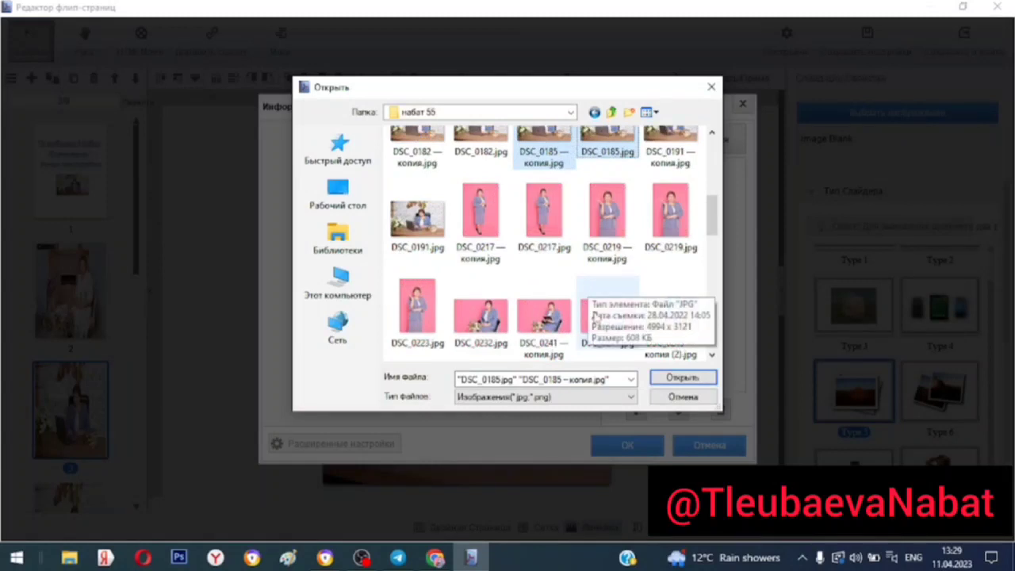
pyautogui.keyDown('ctrl'); pyautogui.click(557, 320); pyautogui.keyUp('ctrl')
pyautogui.keyDown('ctrl'); pyautogui.click(664, 319); pyautogui.keyUp('ctrl')
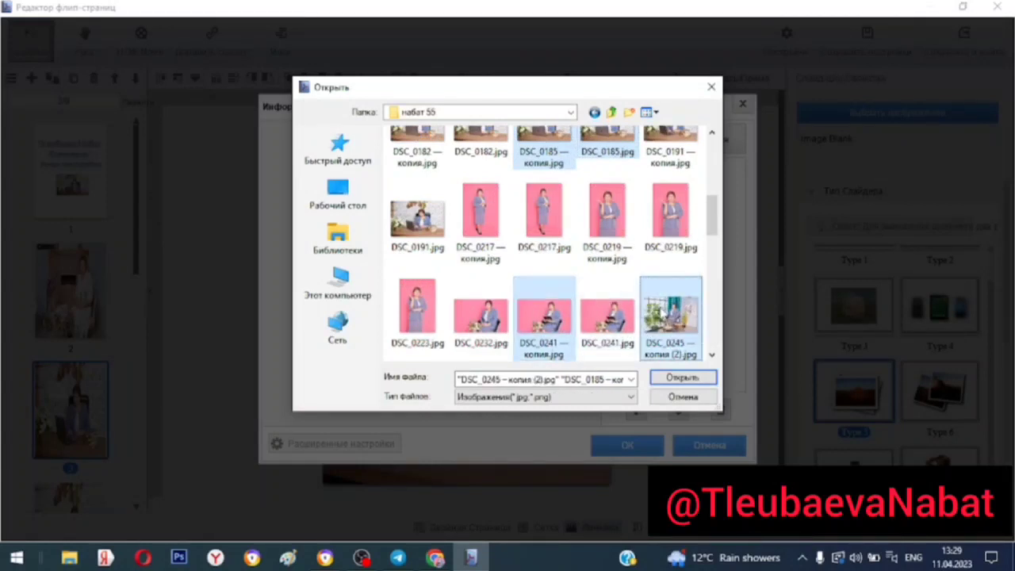
pyautogui.scroll(-1, 653, 310)
pyautogui.keyDown('ctrl'); pyautogui.click(584, 312); pyautogui.keyUp('ctrl')
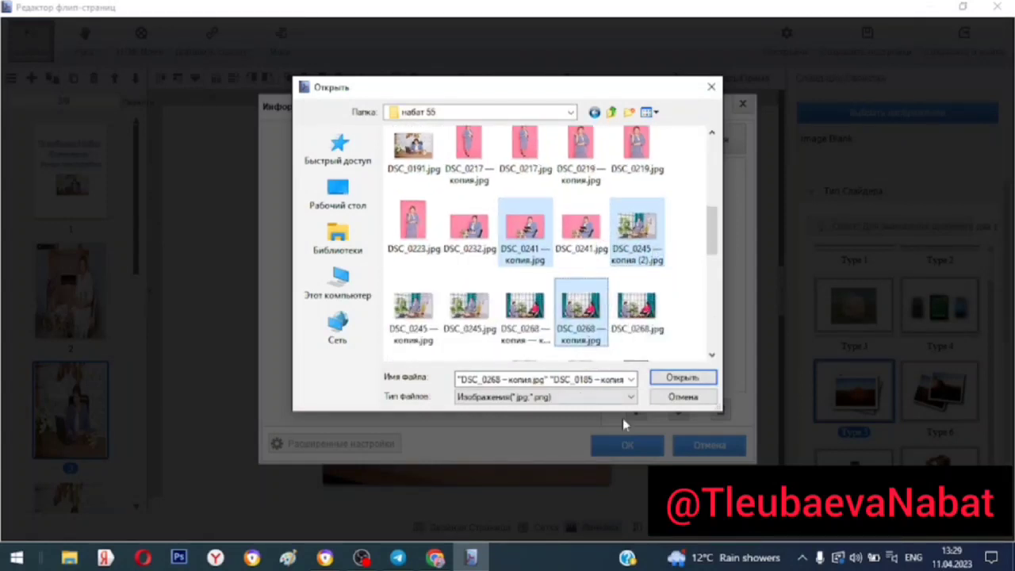
pyautogui.click(681, 377)
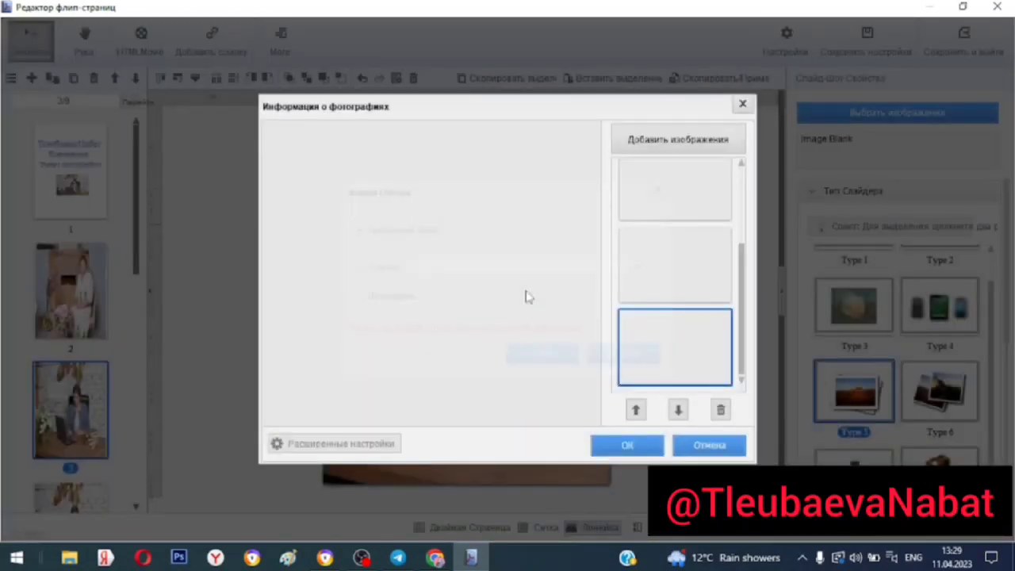
pyautogui.click(628, 449)
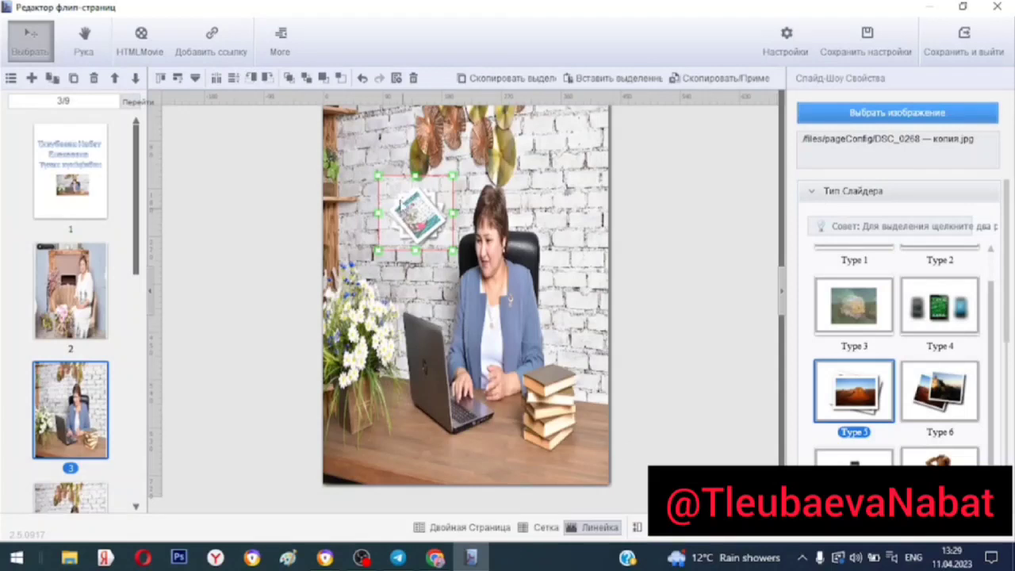
# Enlarge the slideshow frame on page 3 outward and upward so it fills the wall area above the flowers.
pyautogui.moveTo(378, 212); pyautogui.dragTo(350, 213)
pyautogui.moveTo(399, 175); pyautogui.dragTo(397, 120)
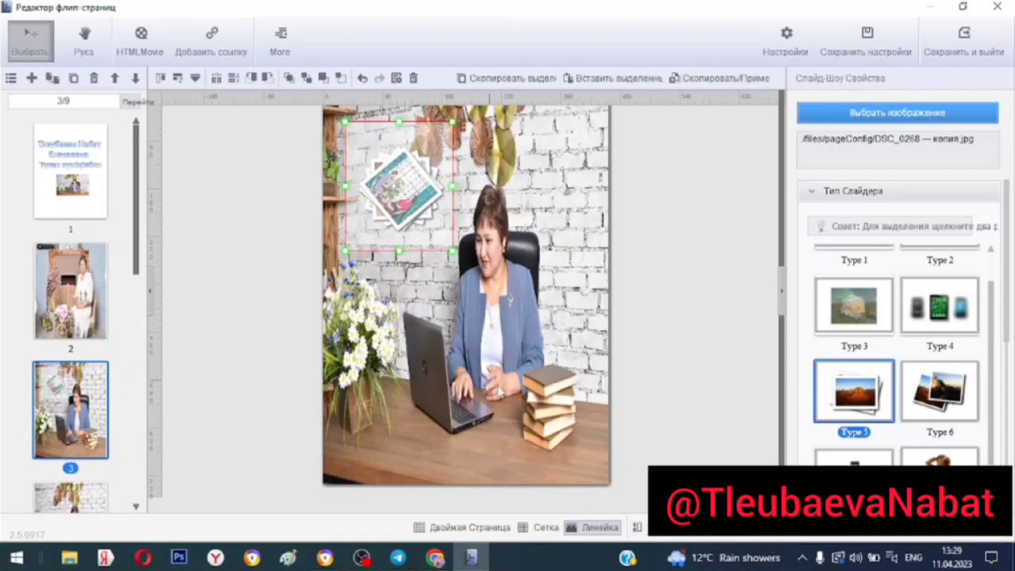
pyautogui.moveTo(450, 185); pyautogui.dragTo(456, 187)
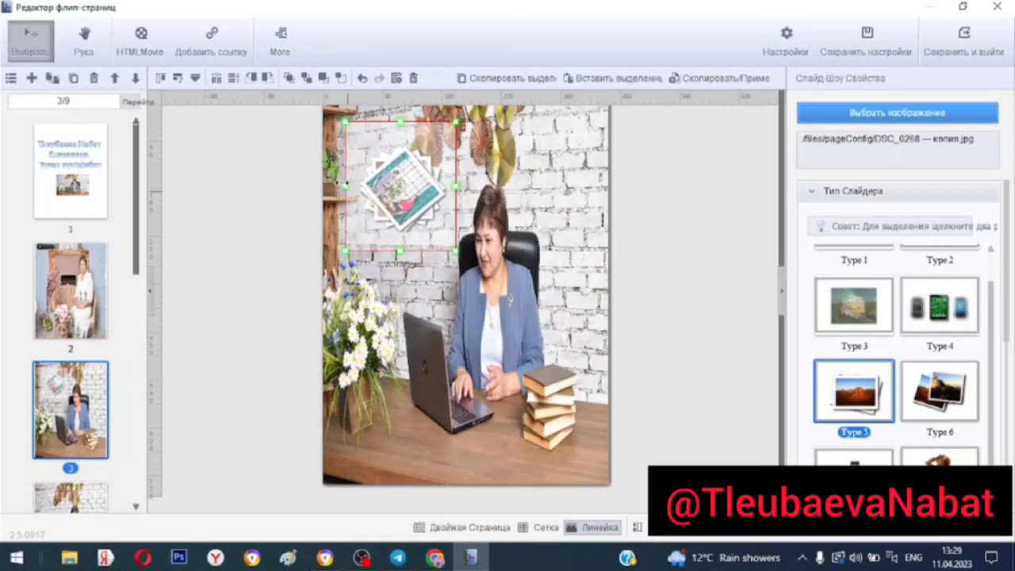
pyautogui.moveTo(345, 184); pyautogui.dragTo(336, 185)
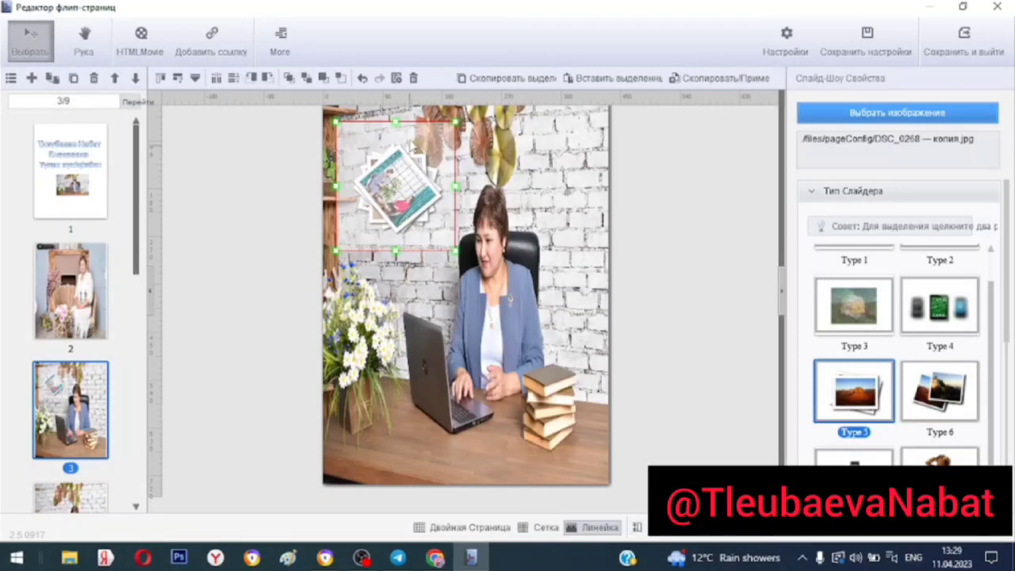
pyautogui.moveTo(395, 121); pyautogui.dragTo(396, 110)
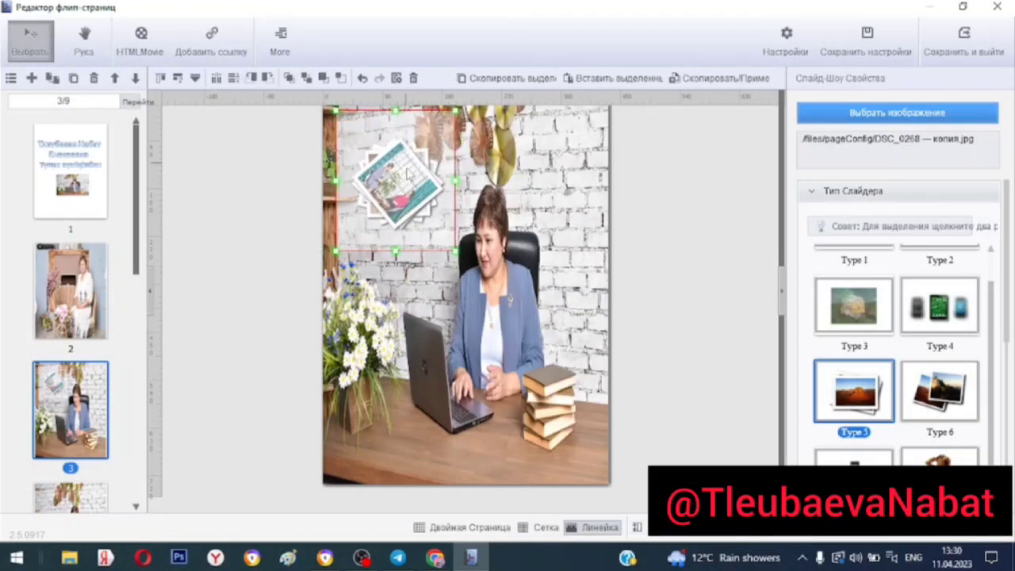
pyautogui.moveTo(455, 181); pyautogui.dragTo(465, 182)
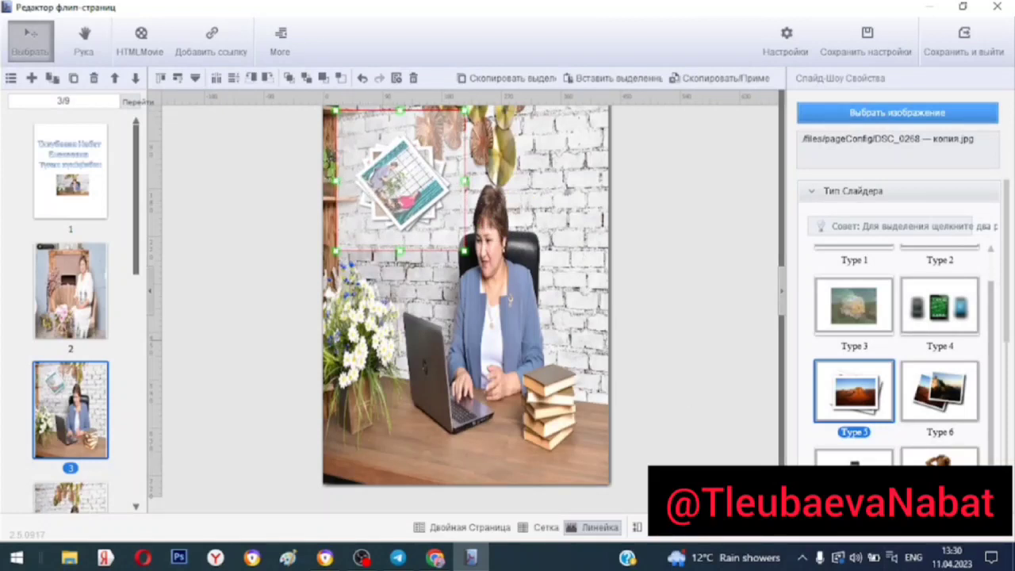
pyautogui.click(280, 40)
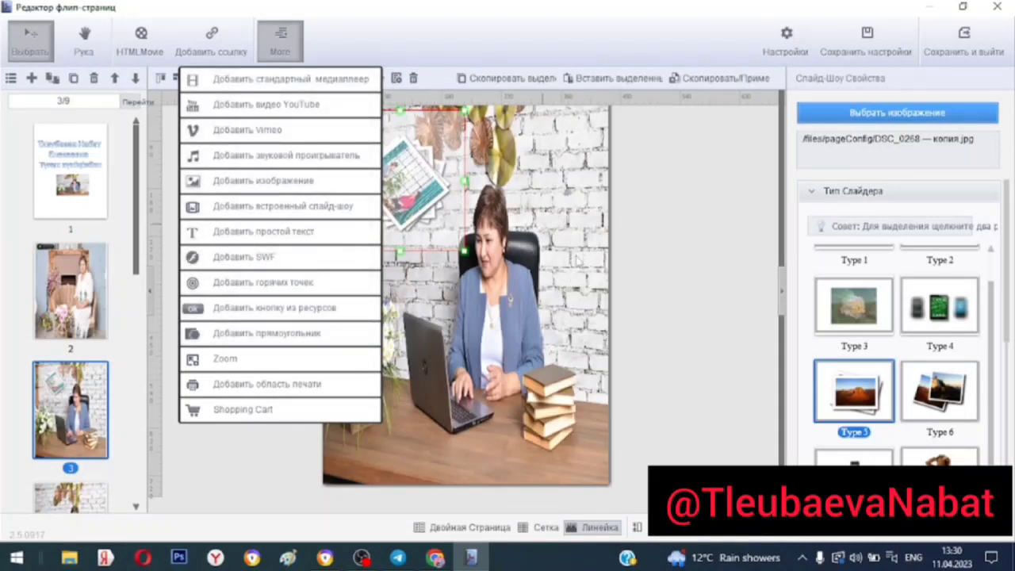
pyautogui.scroll(-5, 89, 385)
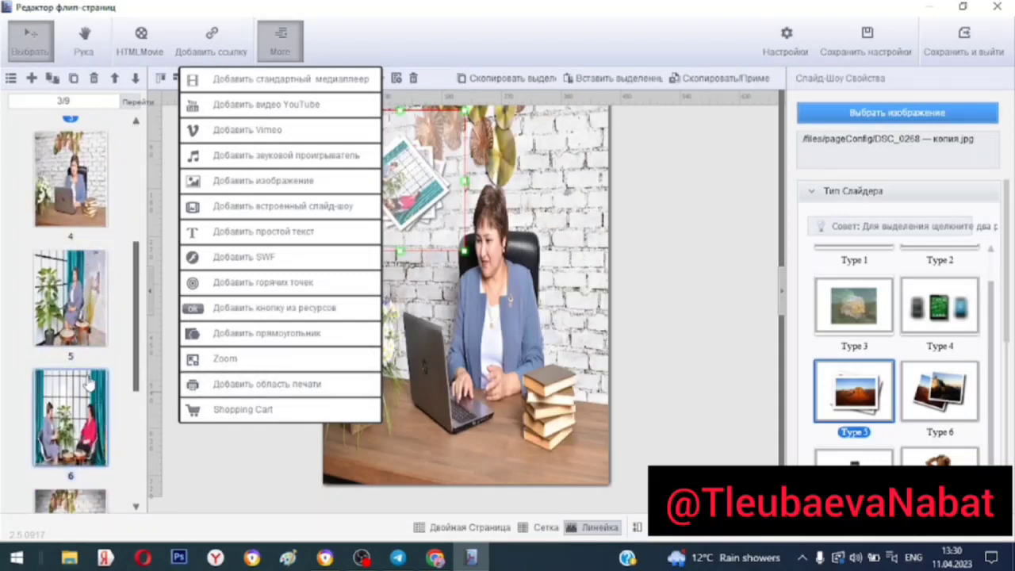
pyautogui.scroll(-3, 88, 388)
pyautogui.scroll(6, 82, 385)
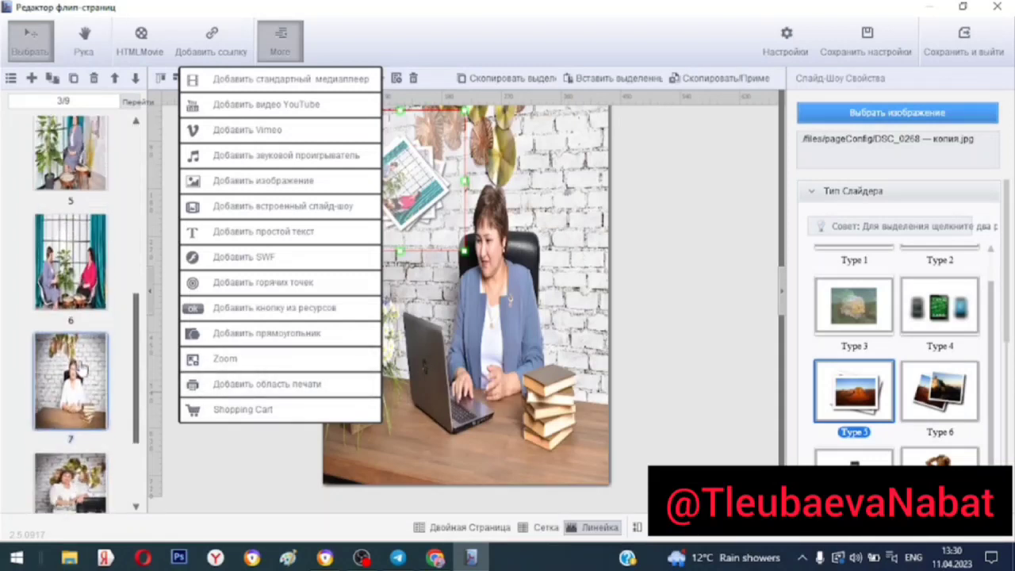
pyautogui.scroll(2, 81, 362)
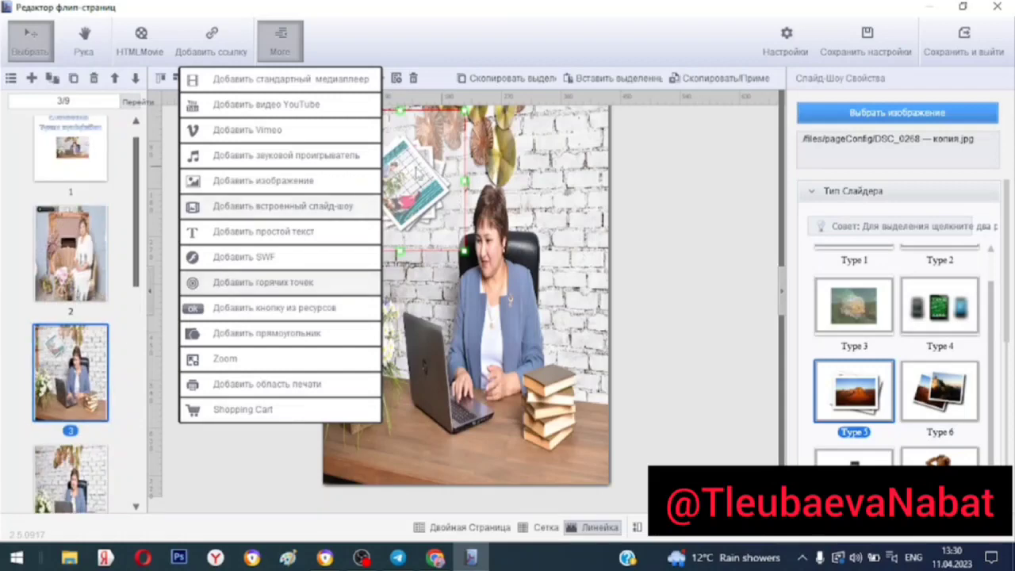
pyautogui.click(569, 178)
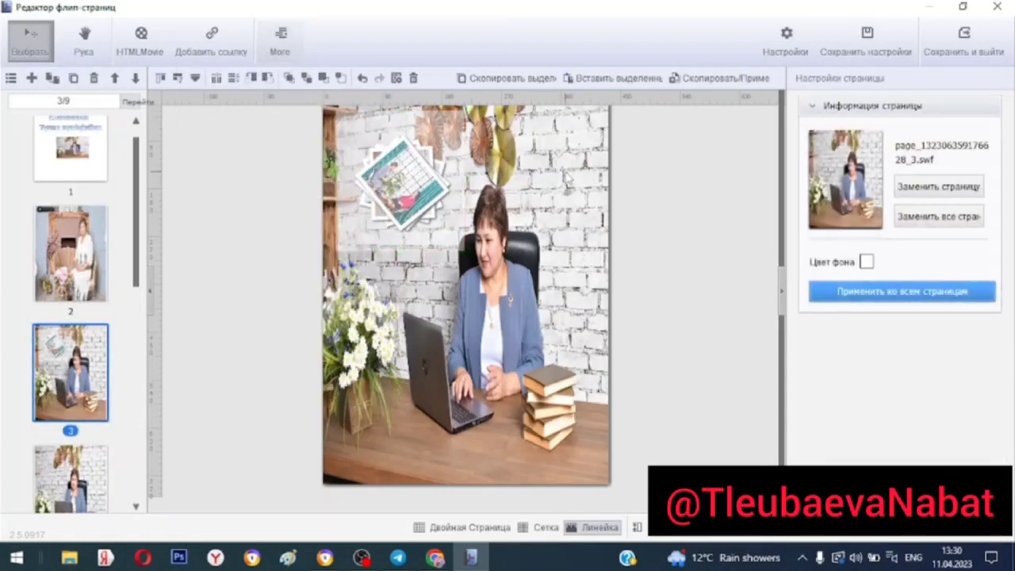
# Save the page edits, leave the page editor and publish the book as *.html under the file name index with HTML5 - Flash loading order.
pyautogui.click(970, 52)
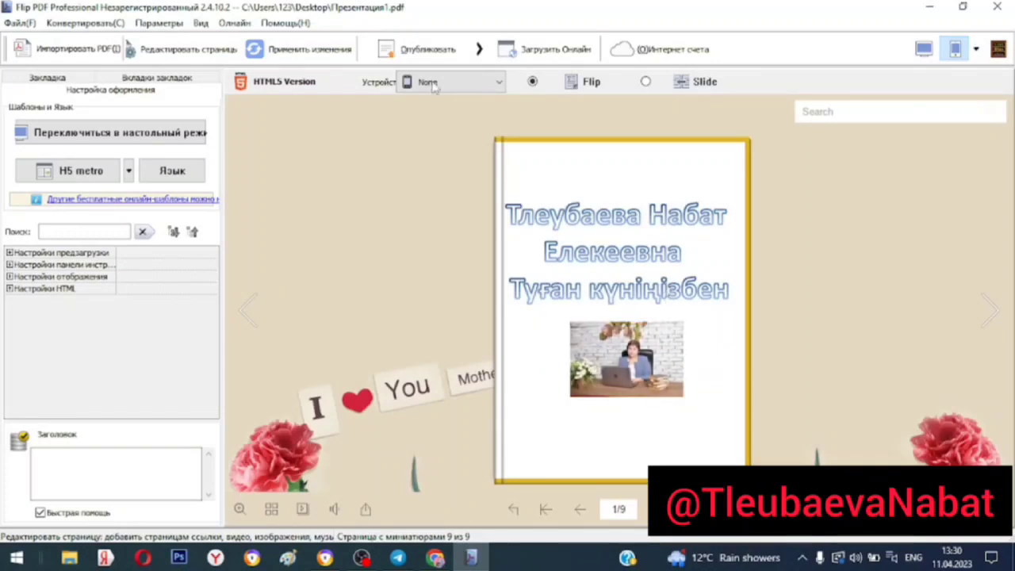
pyautogui.click(429, 50)
pyautogui.click(429, 84)
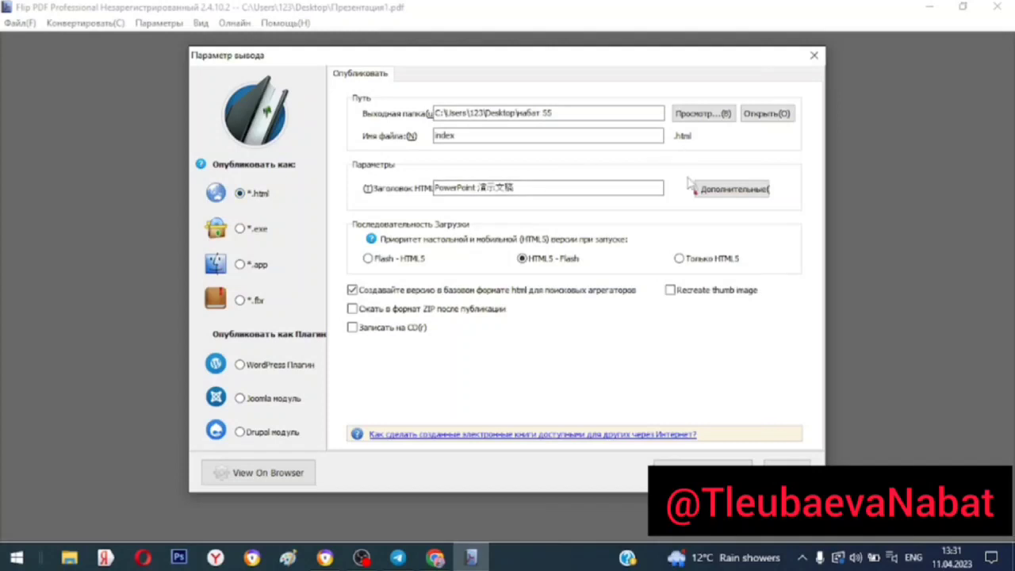
pyautogui.click(703, 468)
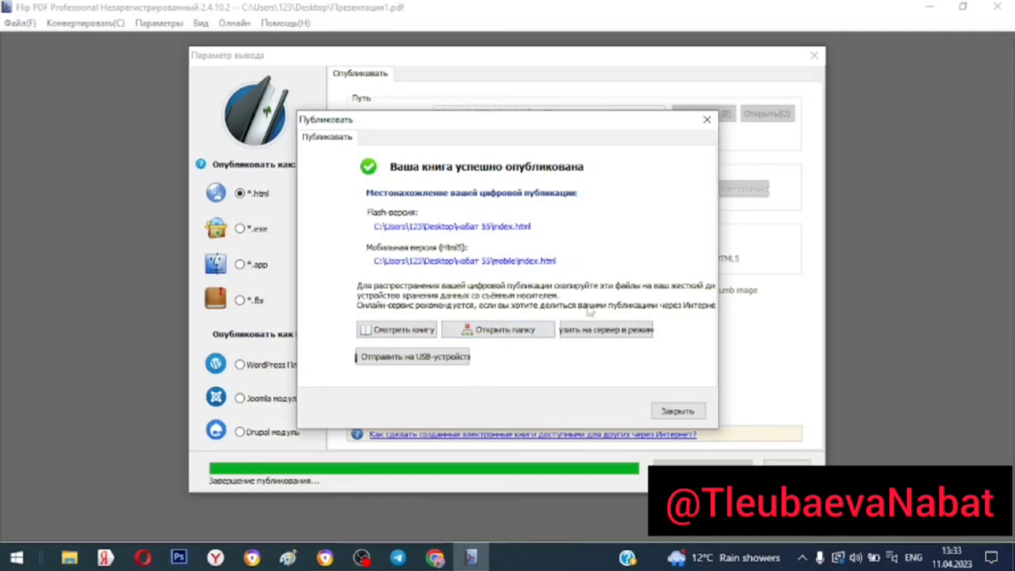
pyautogui.click(678, 412)
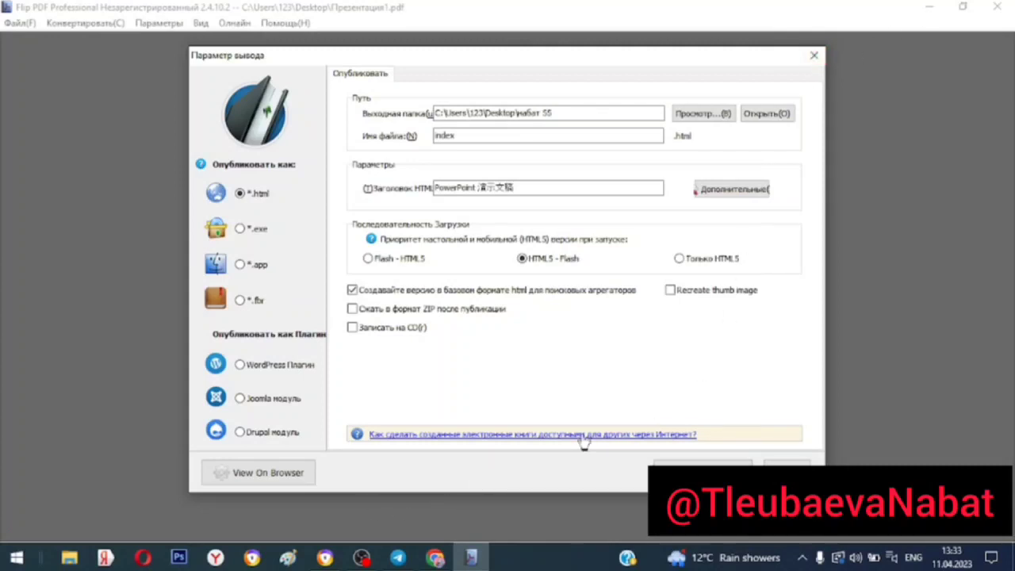
# Close the output settings and open the published index.html from the mobile subfolder of the desktop folder whose name ends in 55.
pyautogui.click(815, 57)
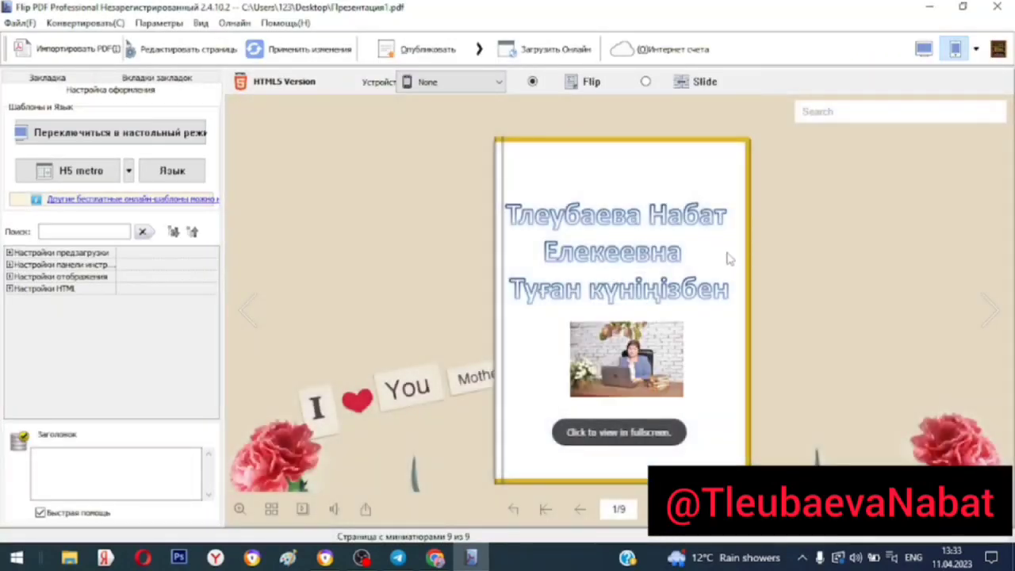
pyautogui.click(930, 7)
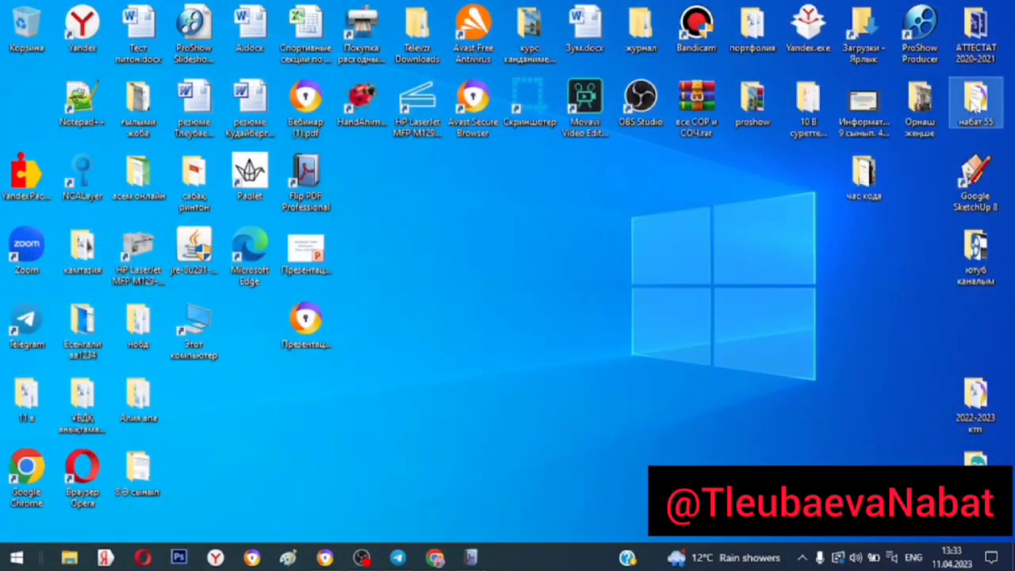
pyautogui.doubleClick(967, 111)
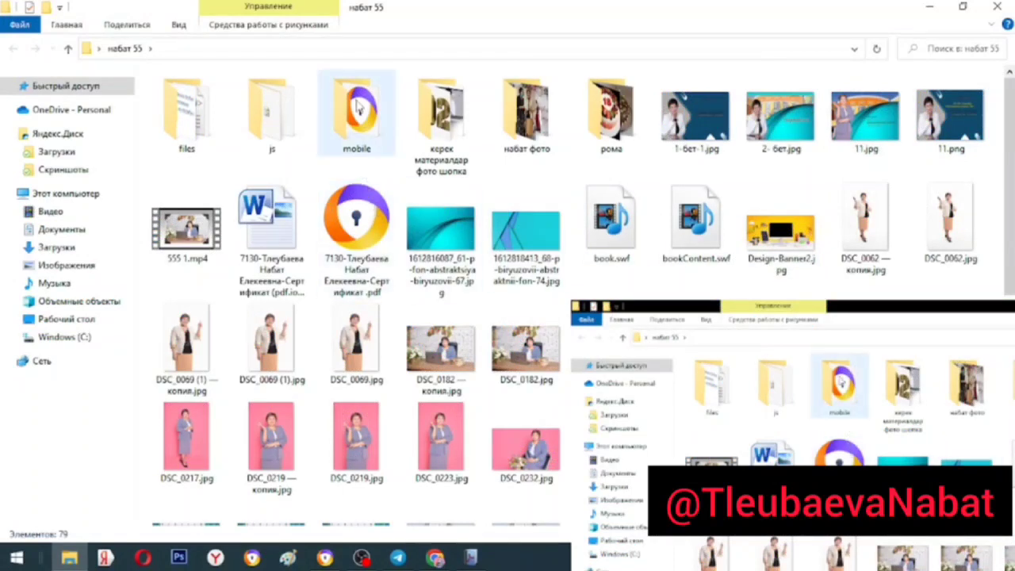
pyautogui.doubleClick(361, 107)
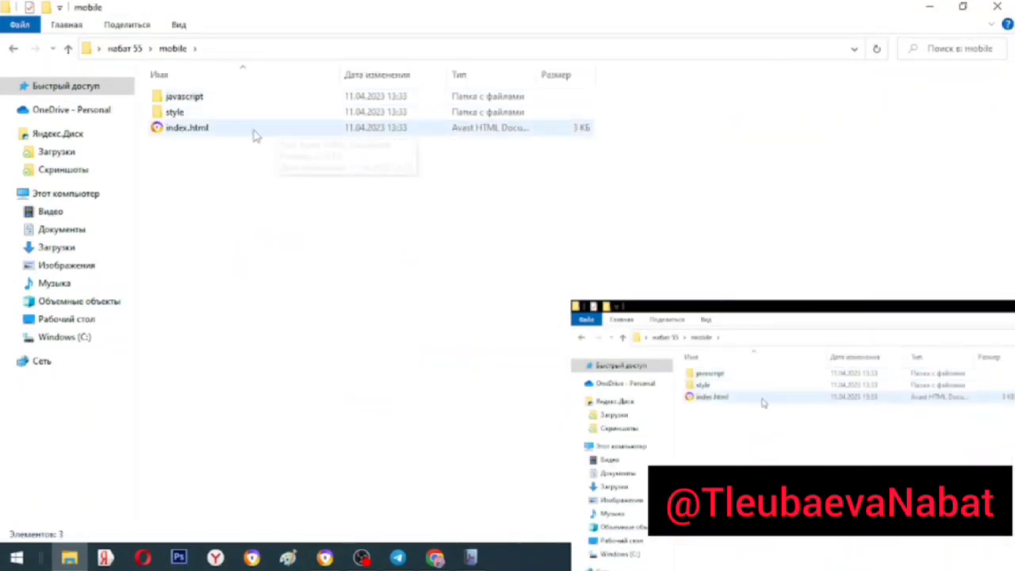
pyautogui.doubleClick(195, 135)
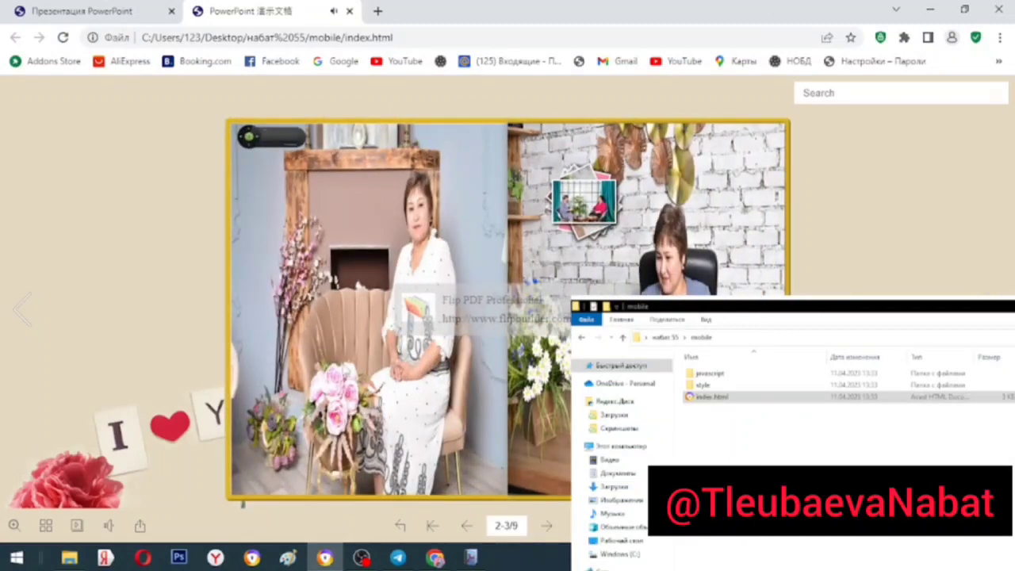
# Test the published book in the browser by trying the page 2 audio player and turning from the cover to pages 2-3.
pyautogui.click(261, 143)
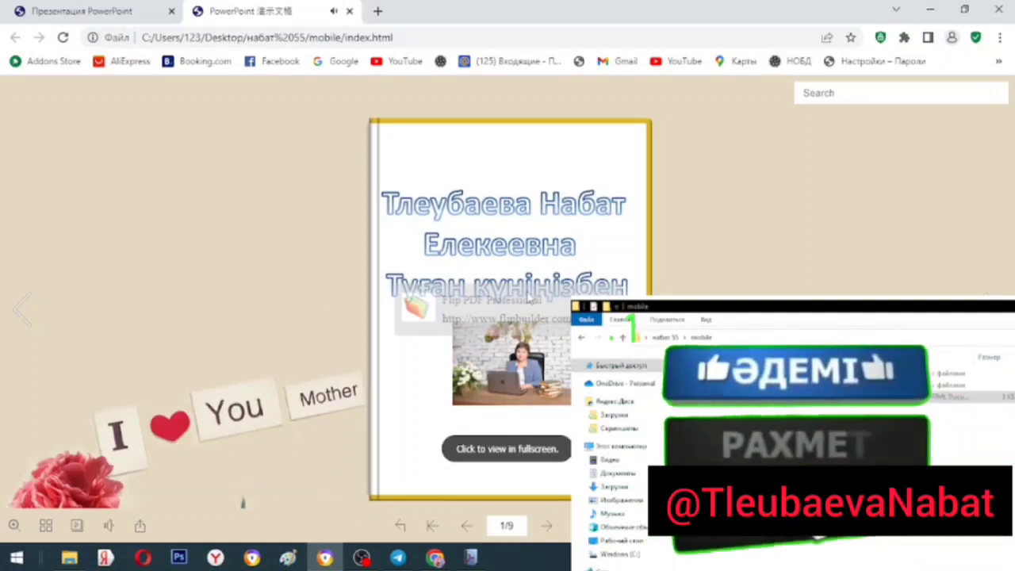
pyautogui.click(530, 295)
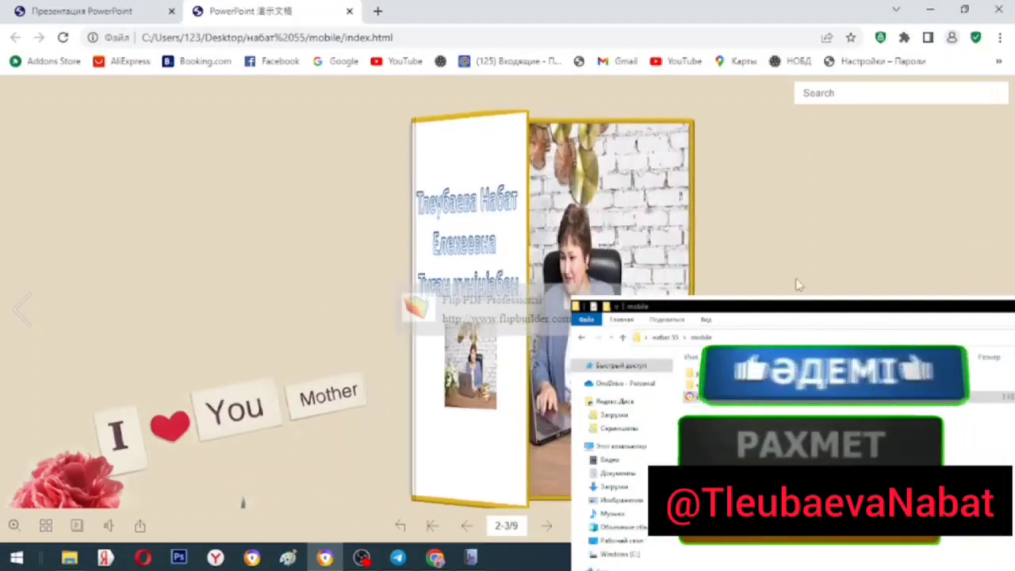
pyautogui.click(270, 147)
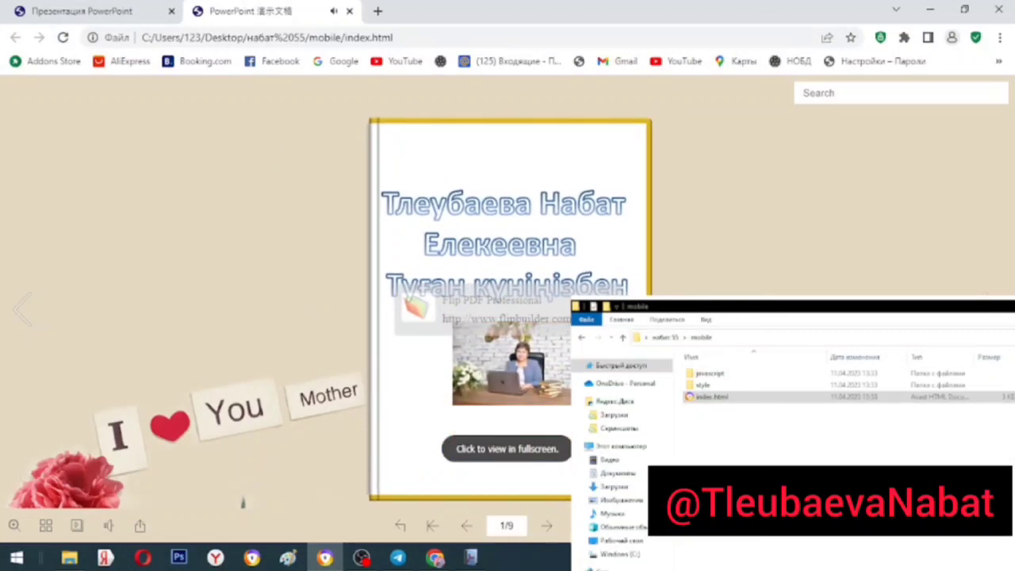
pyautogui.click(986, 293)
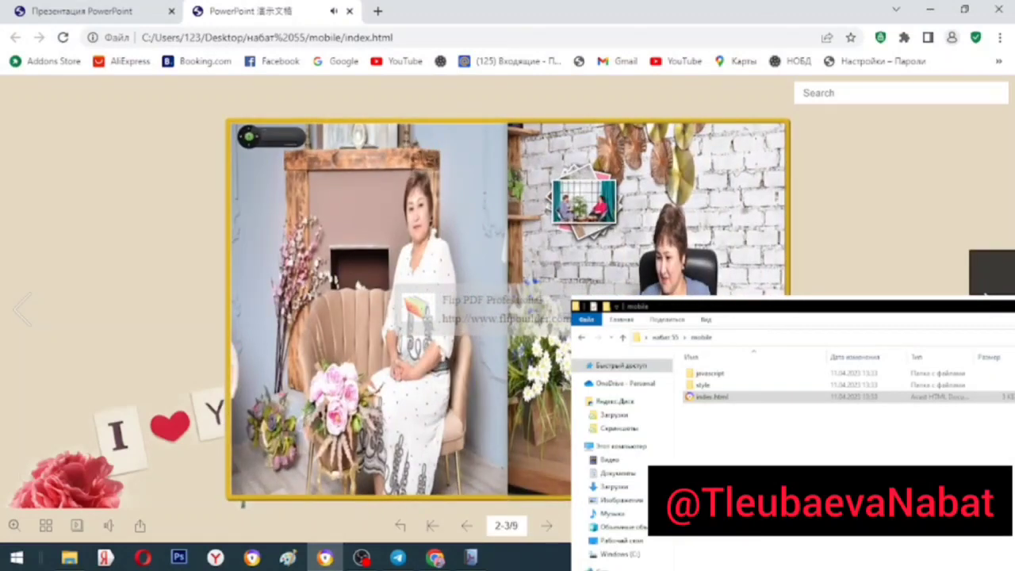